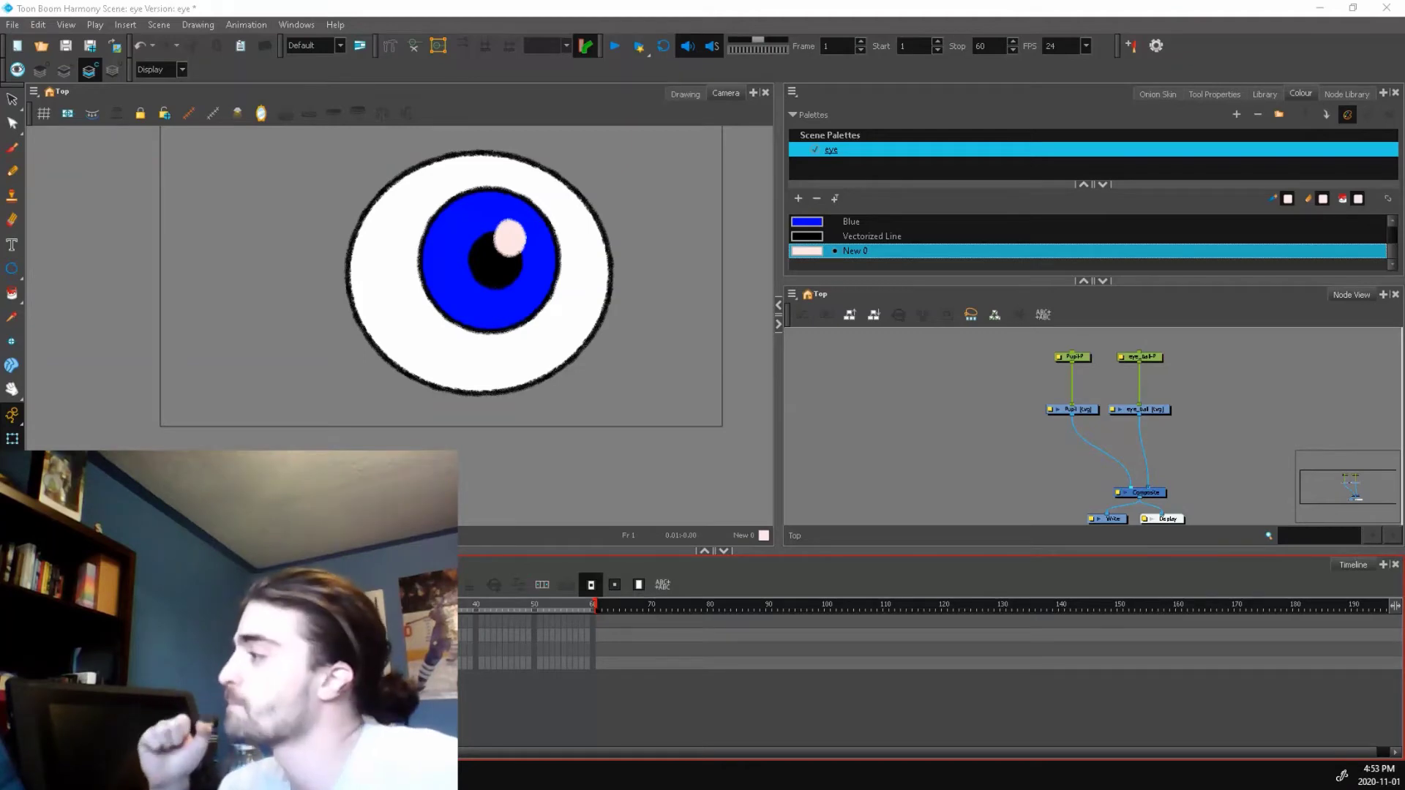
# Select the eye_ball and Pupil drawing nodes in the Node View
pyautogui.scroll(-2, 615, 365)
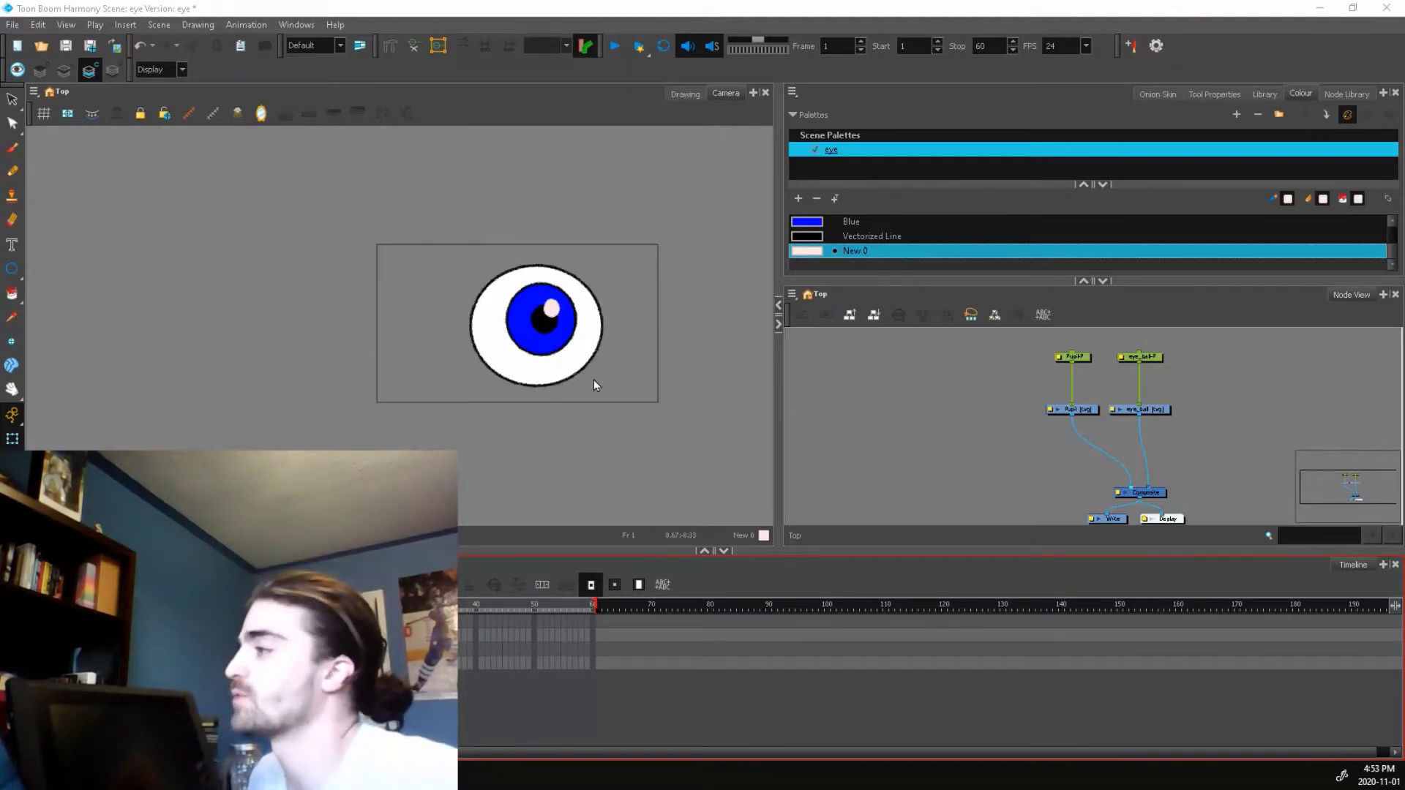
pyautogui.scroll(5, 567, 351)
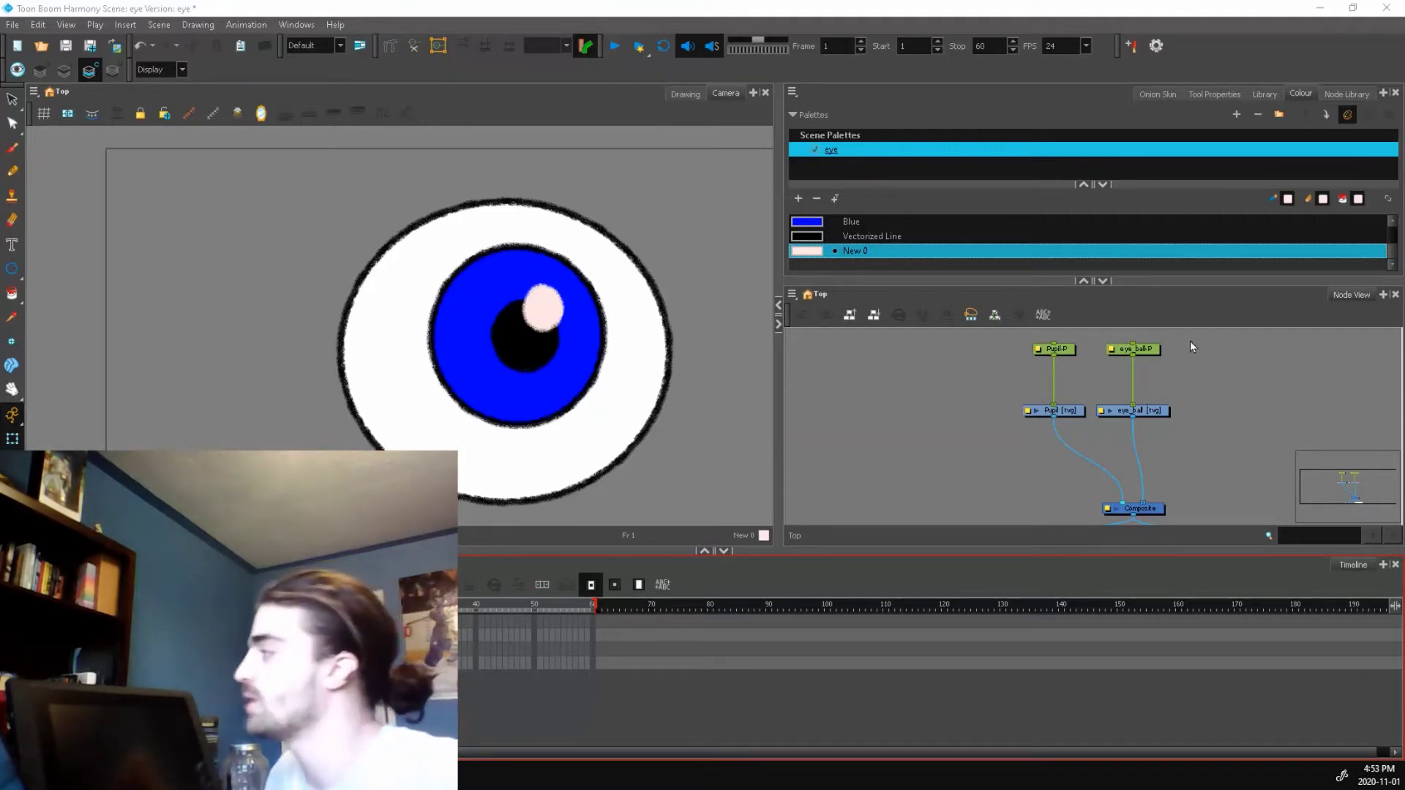
pyautogui.click(1147, 350)
pyautogui.click(1187, 369)
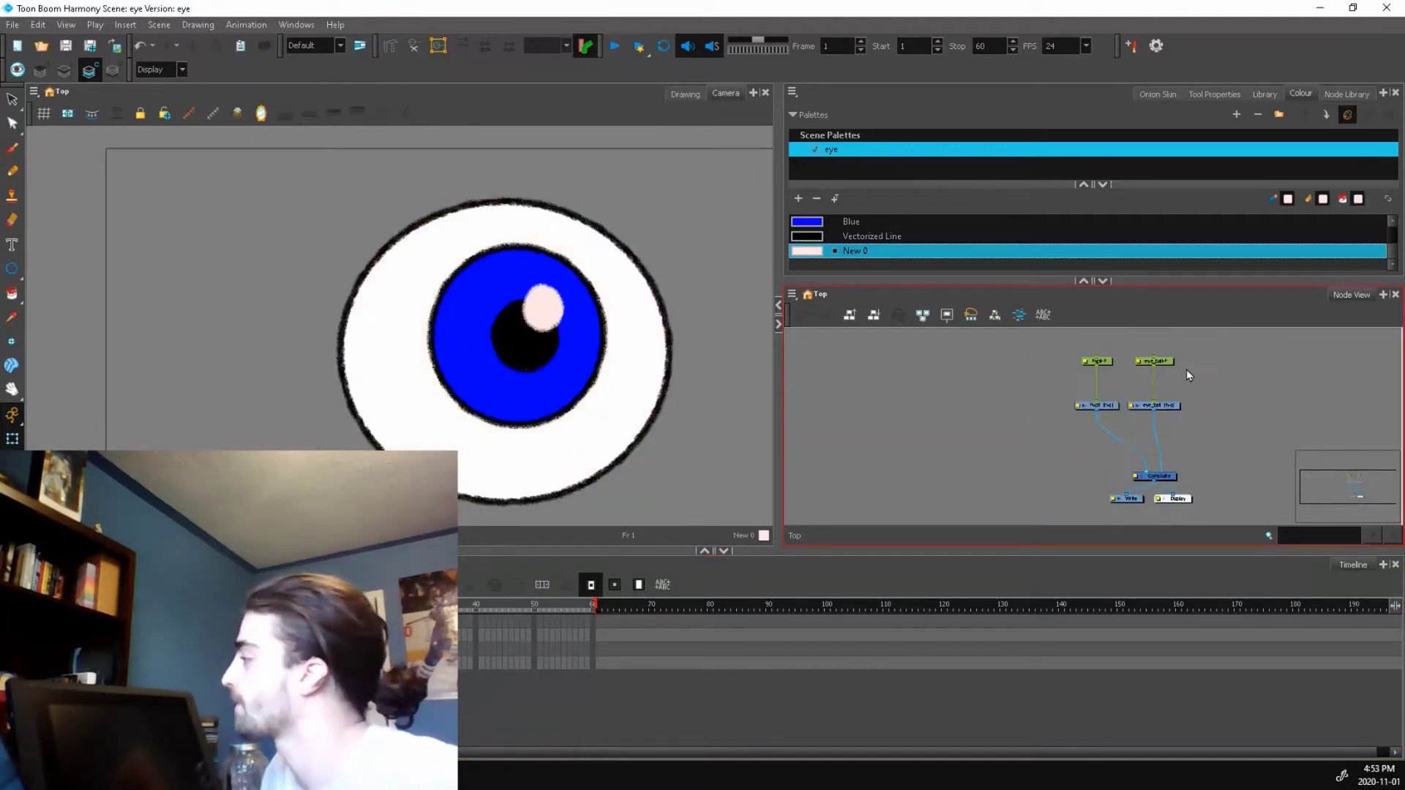
pyautogui.scroll(2, 1187, 369)
pyautogui.click(1151, 441)
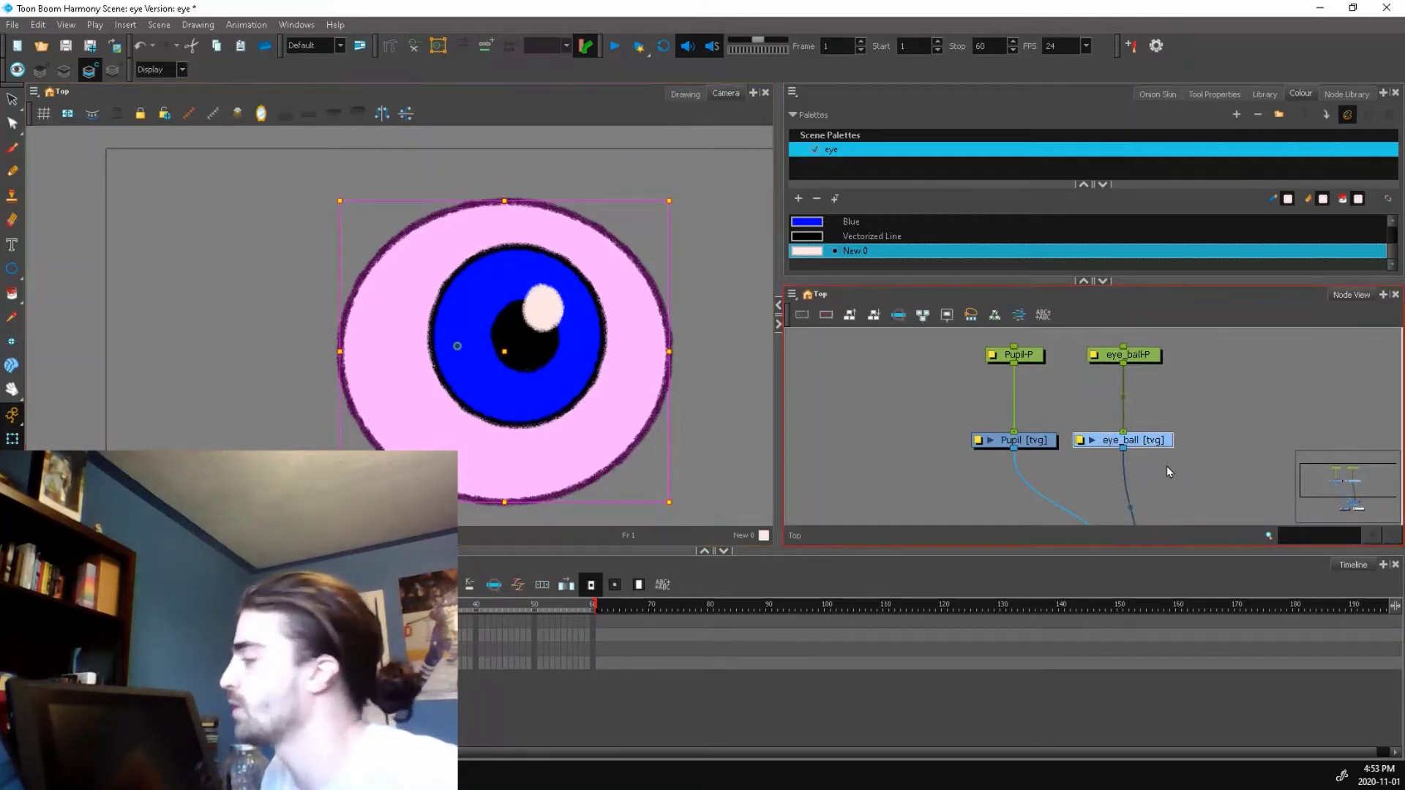
pyautogui.click(1033, 439)
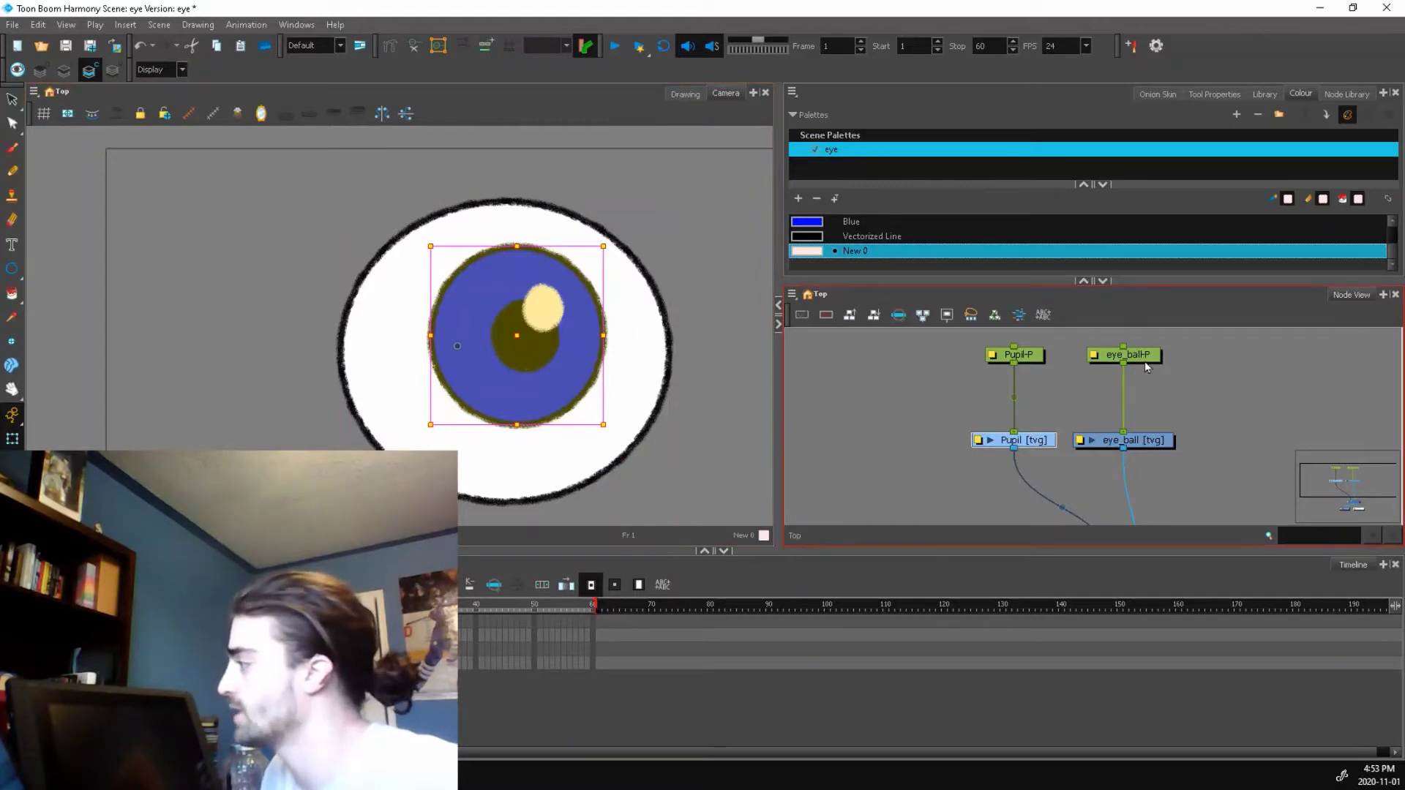
# Drag the pupil up and to the right past the eyeball's edge in the Camera view
pyautogui.moveTo(1024, 357)
pyautogui.mouseDown()
pyautogui.moveTo(1043, 358)
pyautogui.moveTo(1024, 357)
pyautogui.mouseUp()
pyautogui.moveTo(637, 342)
pyautogui.mouseDown()
pyautogui.moveTo(660, 300)
pyautogui.moveTo(753, 326)
pyautogui.mouseUp()
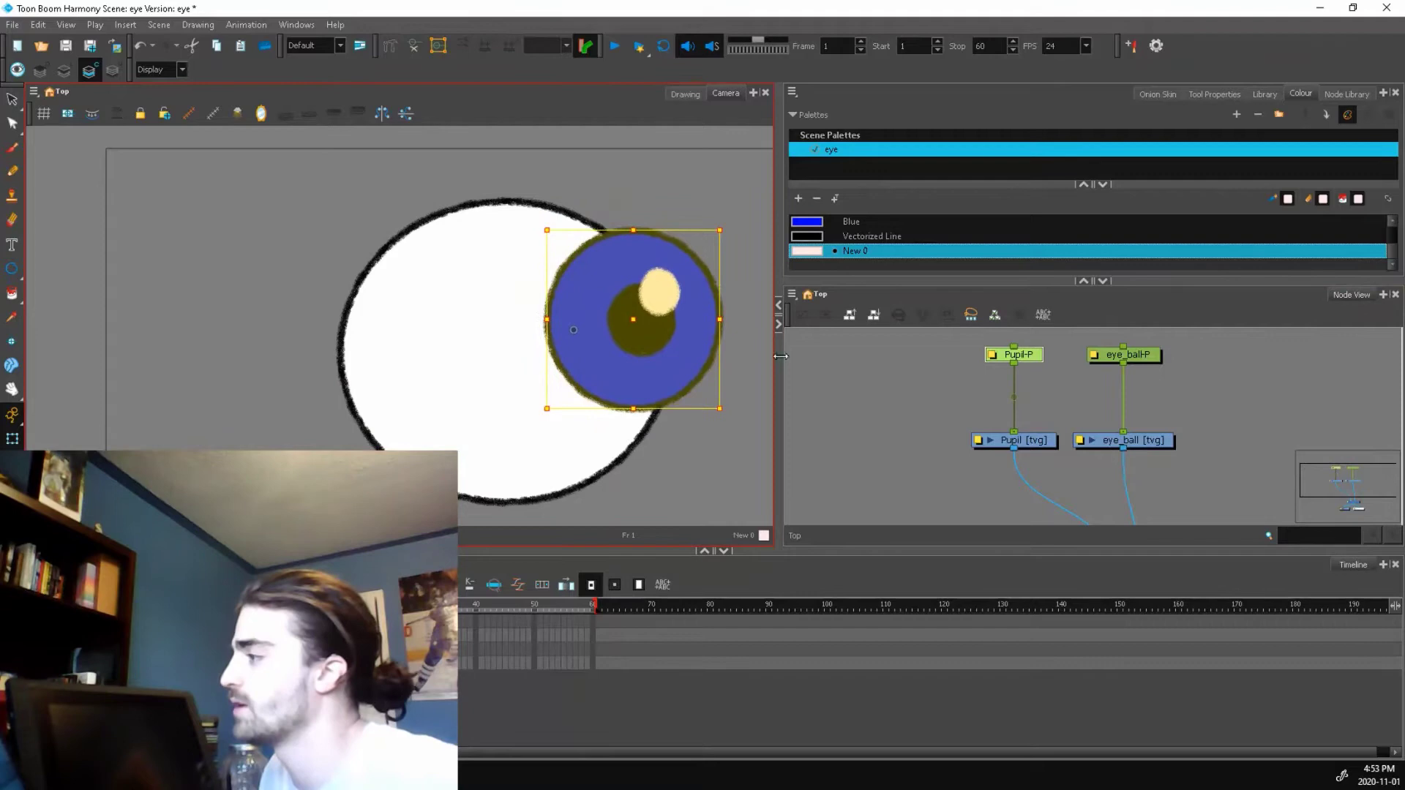
pyautogui.click(1019, 441)
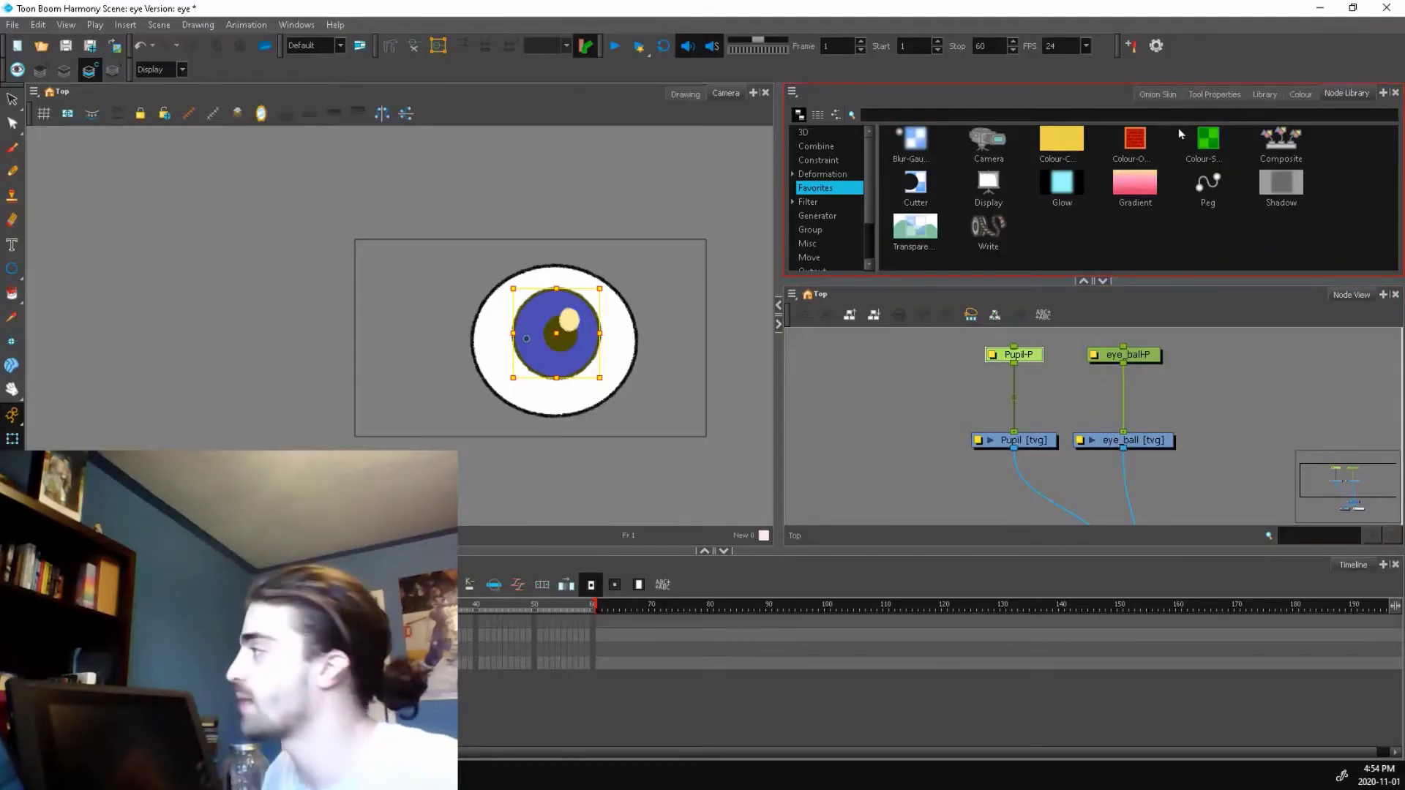
# Search the Node Library for 'cutter' and drop a Cutter node beside Pupil
pyautogui.click(1068, 115)
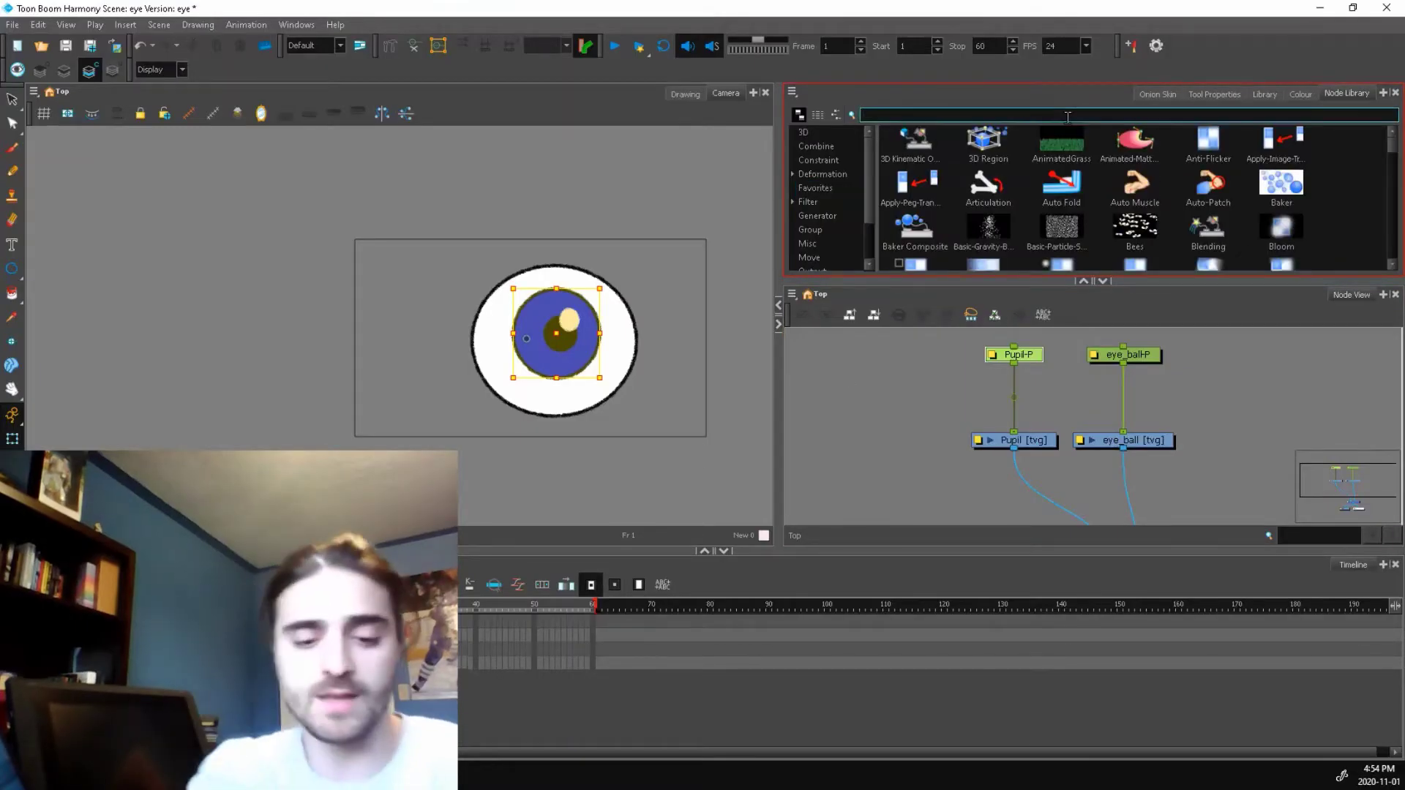
pyautogui.write('cutter')
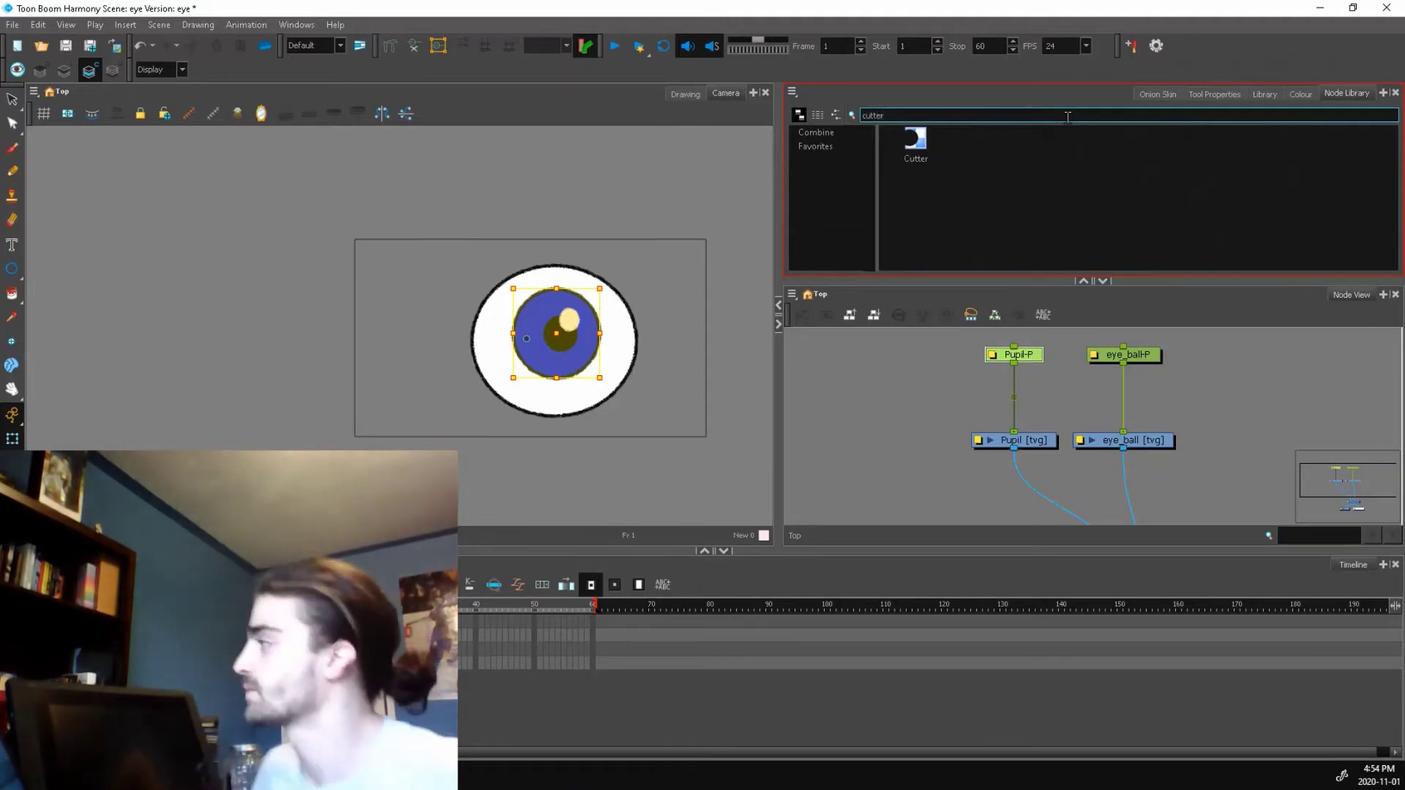
pyautogui.moveTo(916, 139); pyautogui.dragTo(1010, 450)
pyautogui.click(1149, 451)
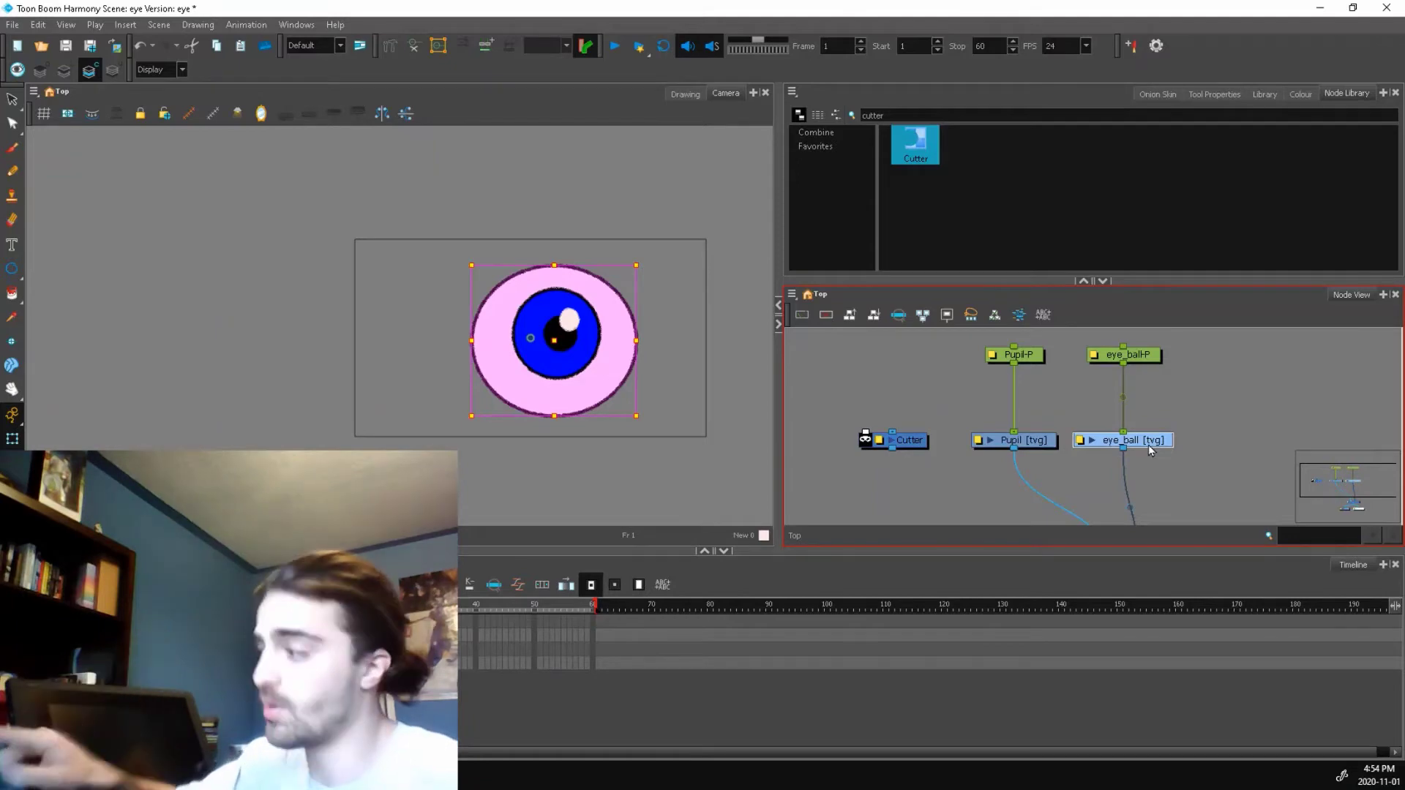
# Insert the Cutter into Pupil's link to the Composite and connect eye_ball as its matte
pyautogui.click(1043, 443)
pyautogui.scroll(-3, 947, 445)
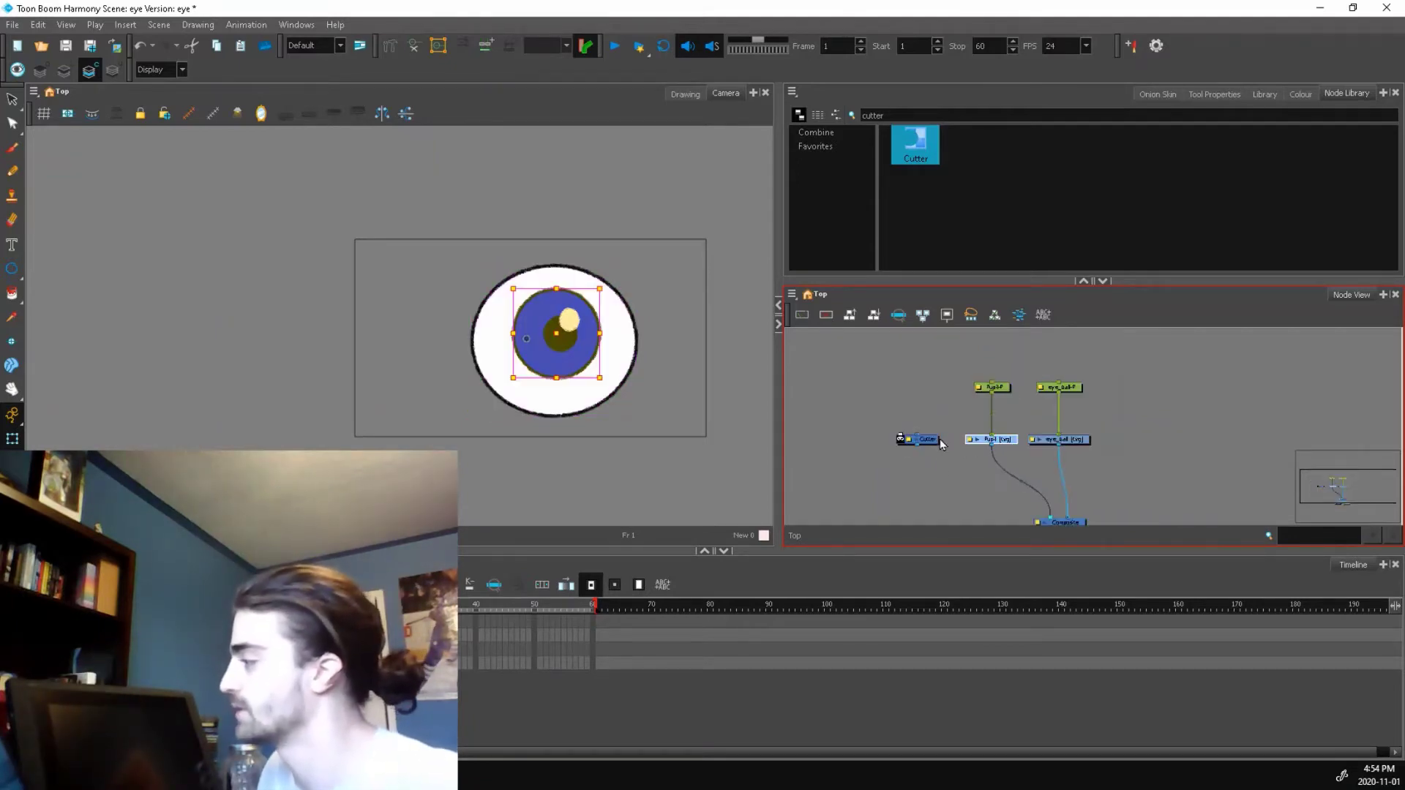
pyautogui.scroll(2, 936, 444)
pyautogui.click(929, 437)
pyautogui.moveTo(928, 436)
pyautogui.mouseDown()
pyautogui.moveTo(1028, 497)
pyautogui.moveTo(1069, 491)
pyautogui.mouseUp()
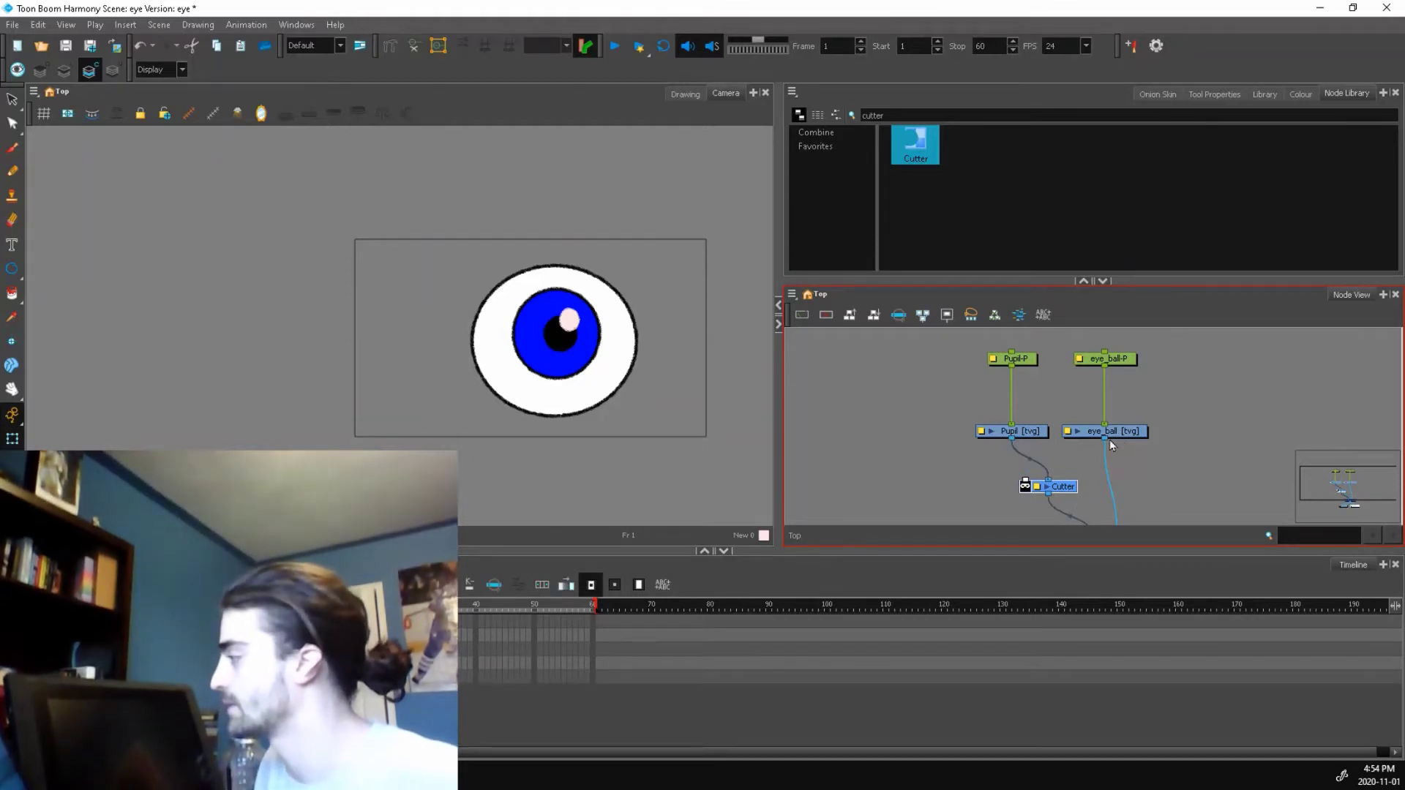
pyautogui.moveTo(1103, 438); pyautogui.dragTo(1032, 485)
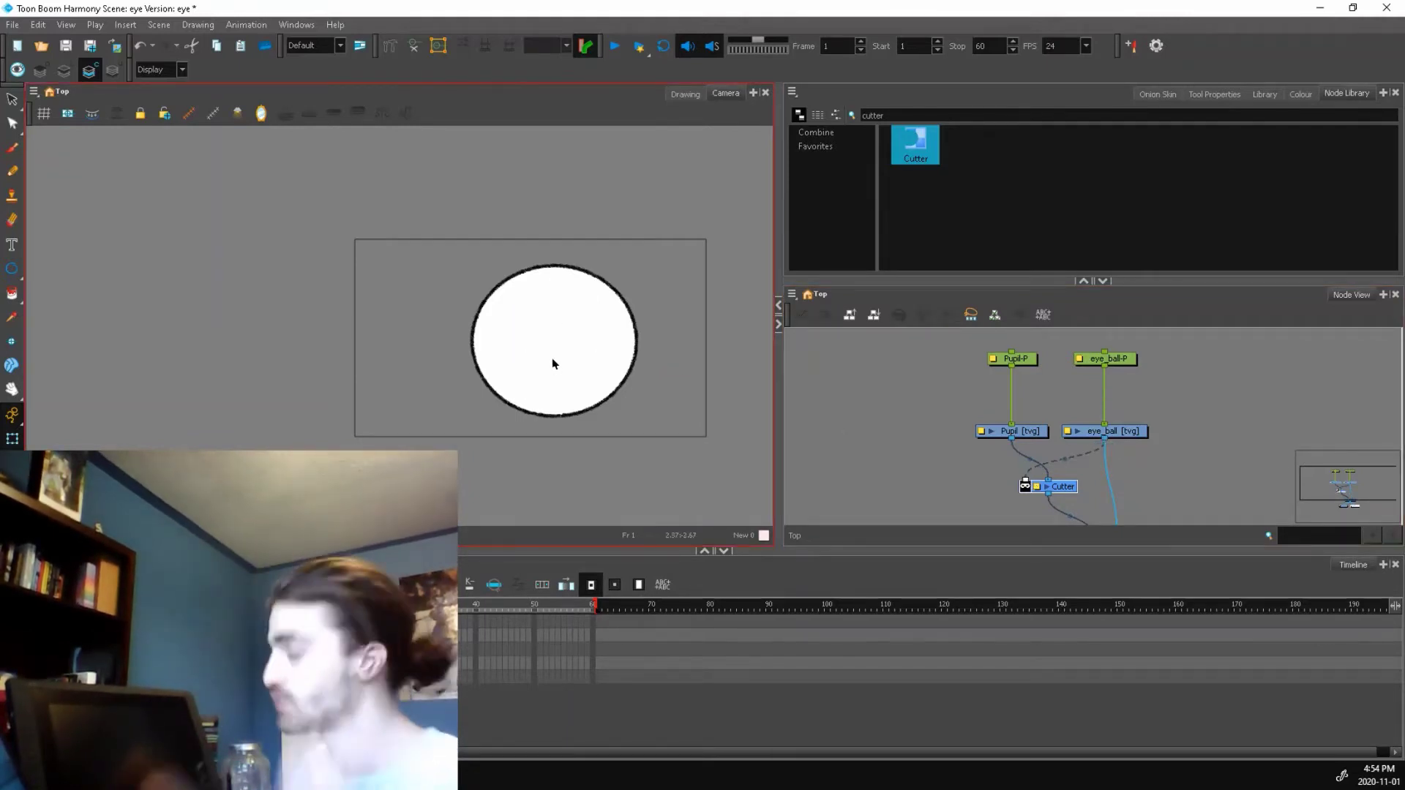
# Enable Inverted on the Cutter, then nudge the pupil right toward the eye's edge
pyautogui.doubleClick(1038, 489)
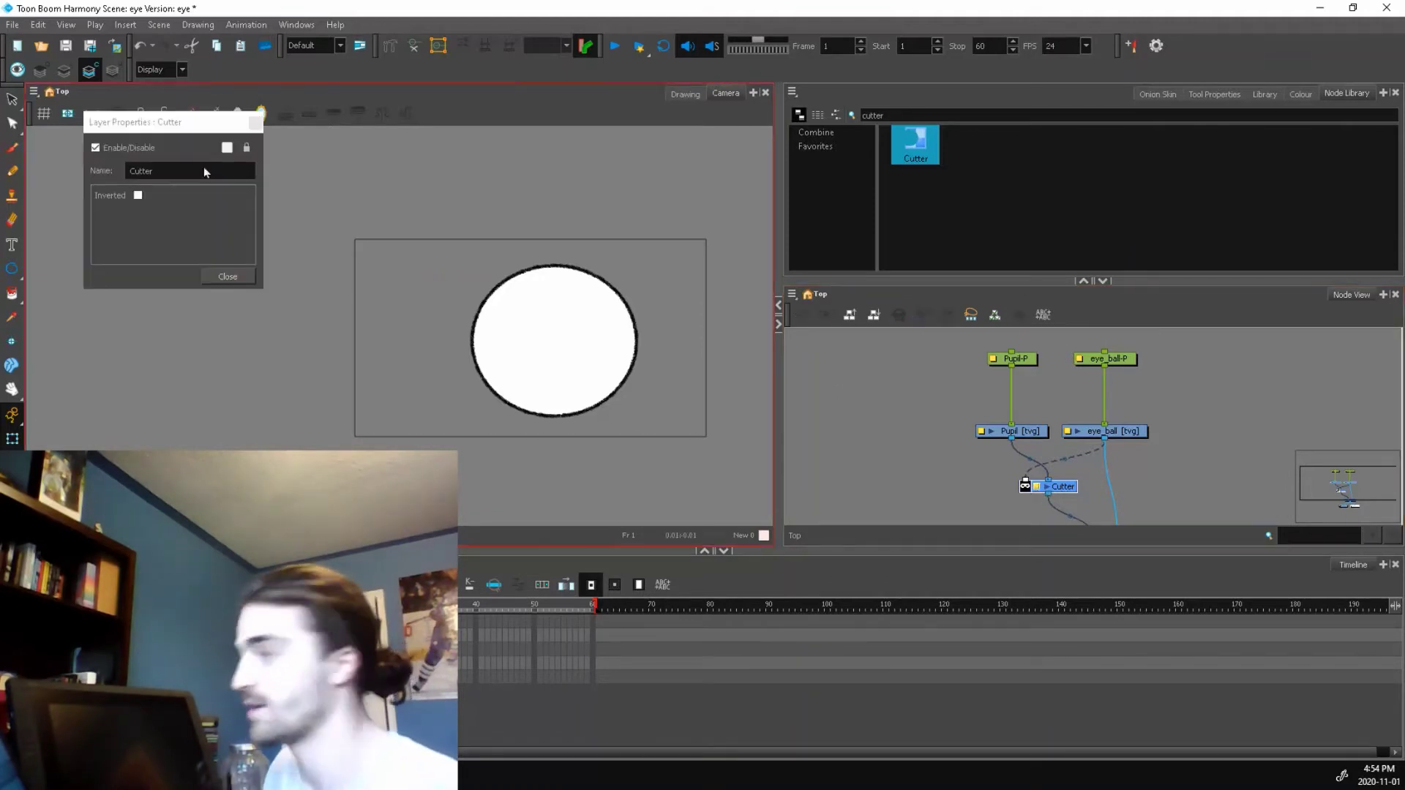
pyautogui.click(136, 196)
pyautogui.click(232, 275)
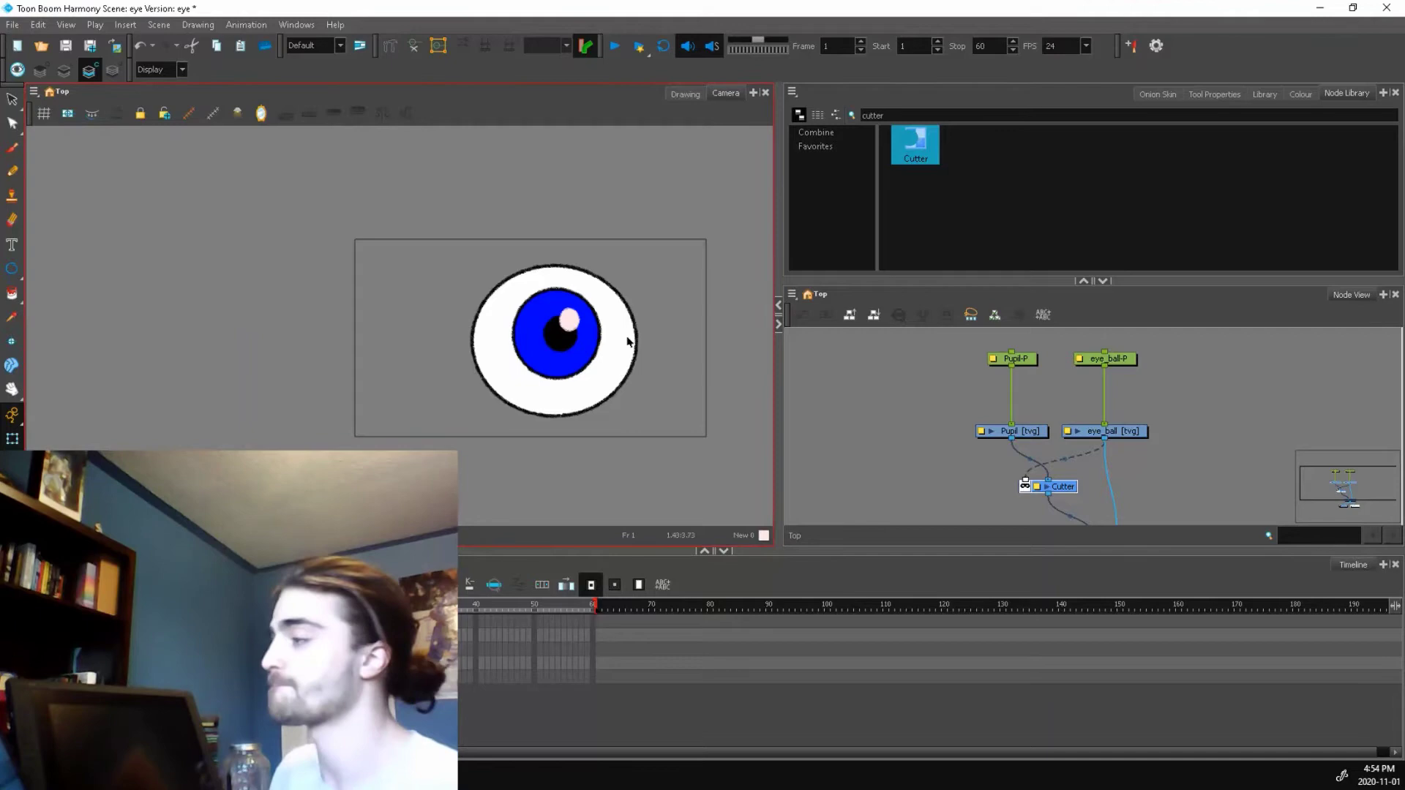
pyautogui.click(1025, 360)
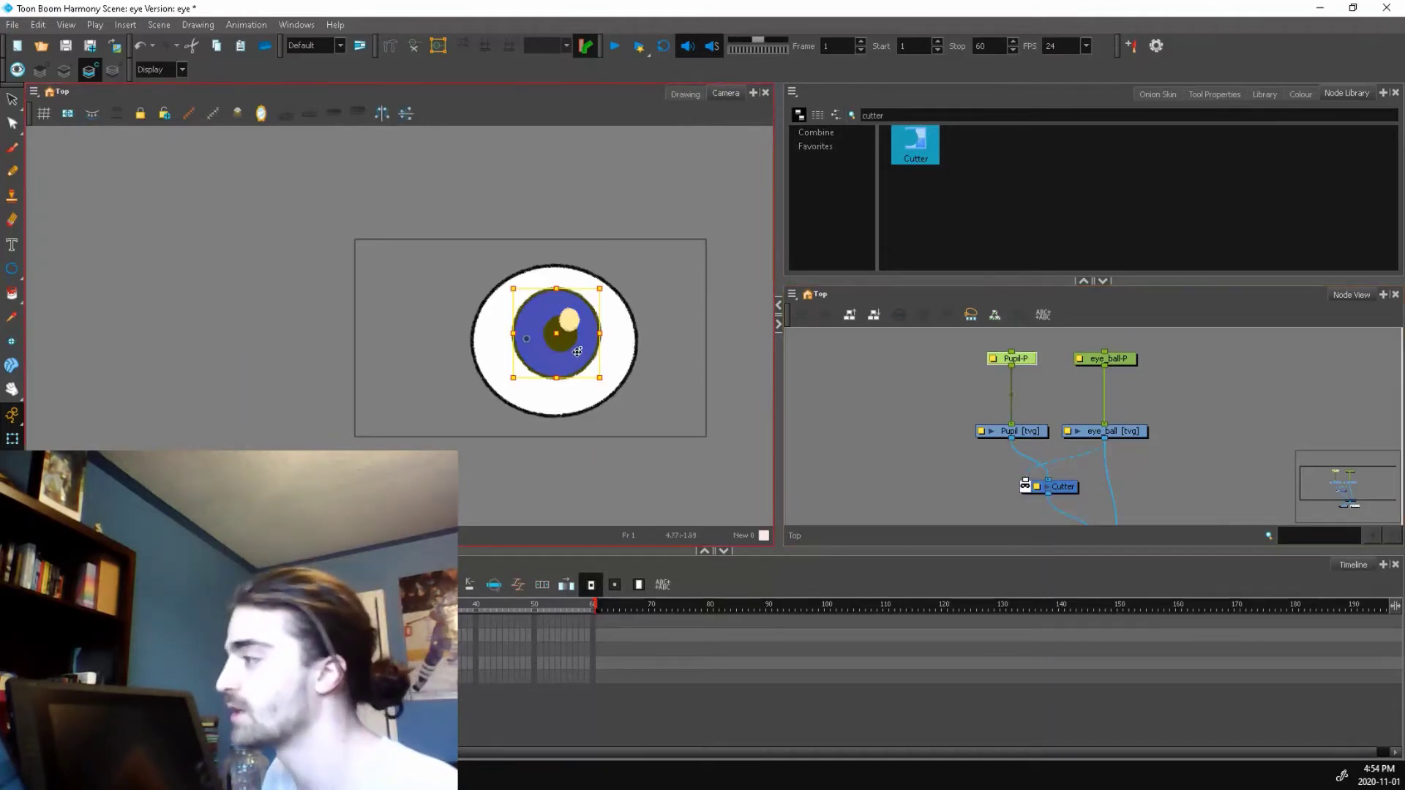
pyautogui.moveTo(576, 353)
pyautogui.mouseDown()
pyautogui.moveTo(599, 372)
pyautogui.moveTo(666, 374)
pyautogui.moveTo(667, 289)
pyautogui.moveTo(559, 253)
pyautogui.moveTo(469, 285)
pyautogui.moveTo(465, 364)
pyautogui.moveTo(618, 360)
pyautogui.moveTo(651, 332)
pyautogui.moveTo(590, 352)
pyautogui.moveTo(643, 340)
pyautogui.moveTo(542, 337)
pyautogui.moveTo(590, 355)
pyautogui.mouseUp()
# Drag the pupil left and down so it sits whole inside the eyeball's right side
pyautogui.scroll(5, 573, 293)
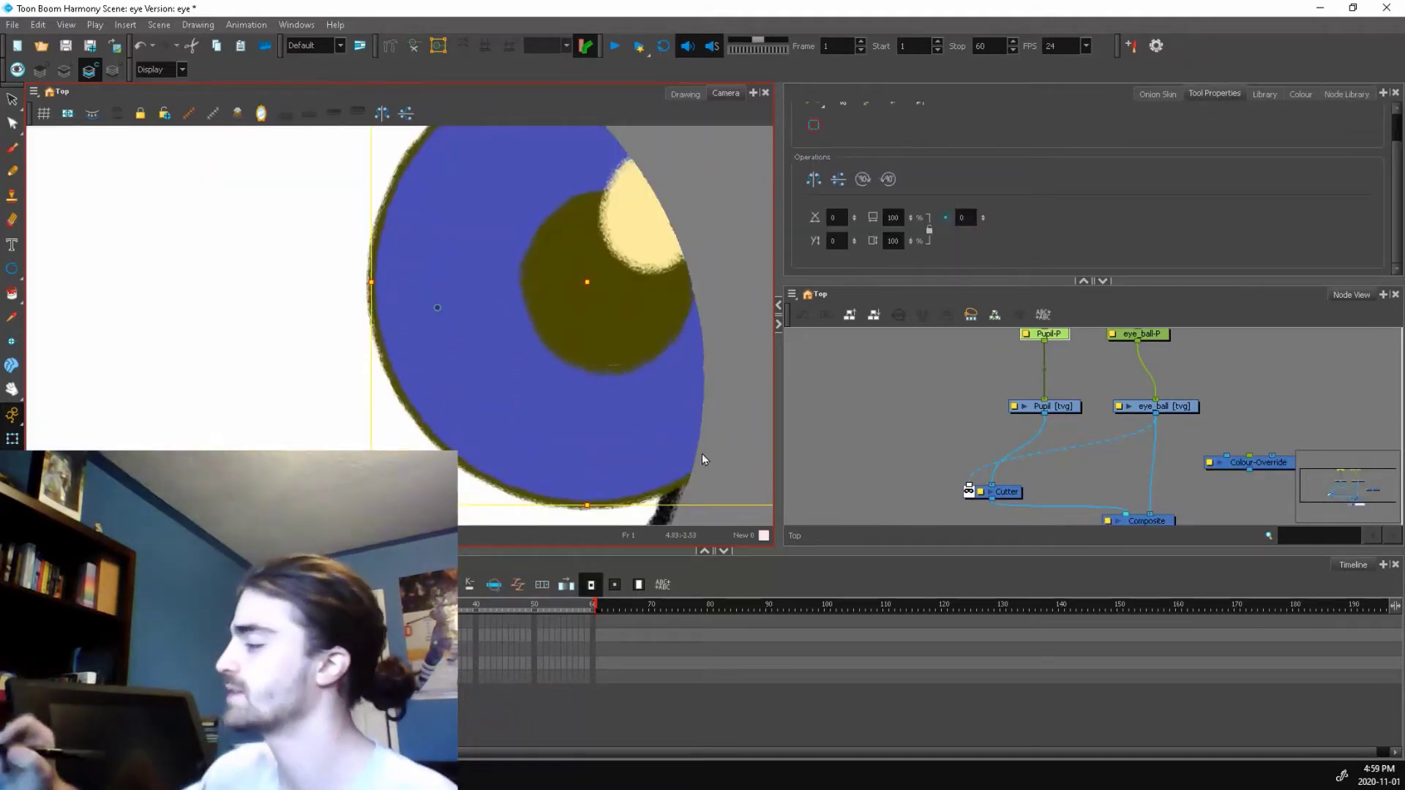
pyautogui.scroll(-3, 582, 321)
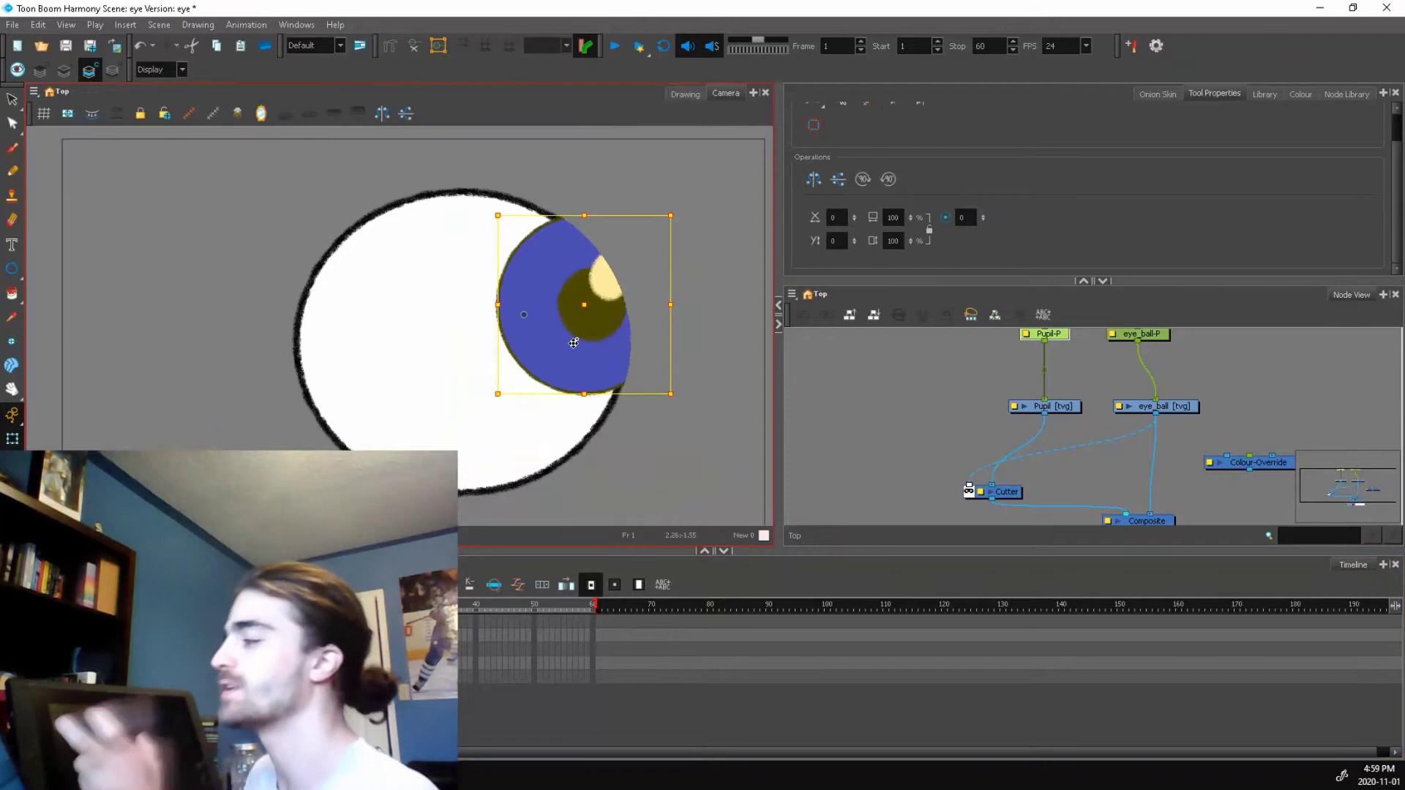
pyautogui.click(531, 472)
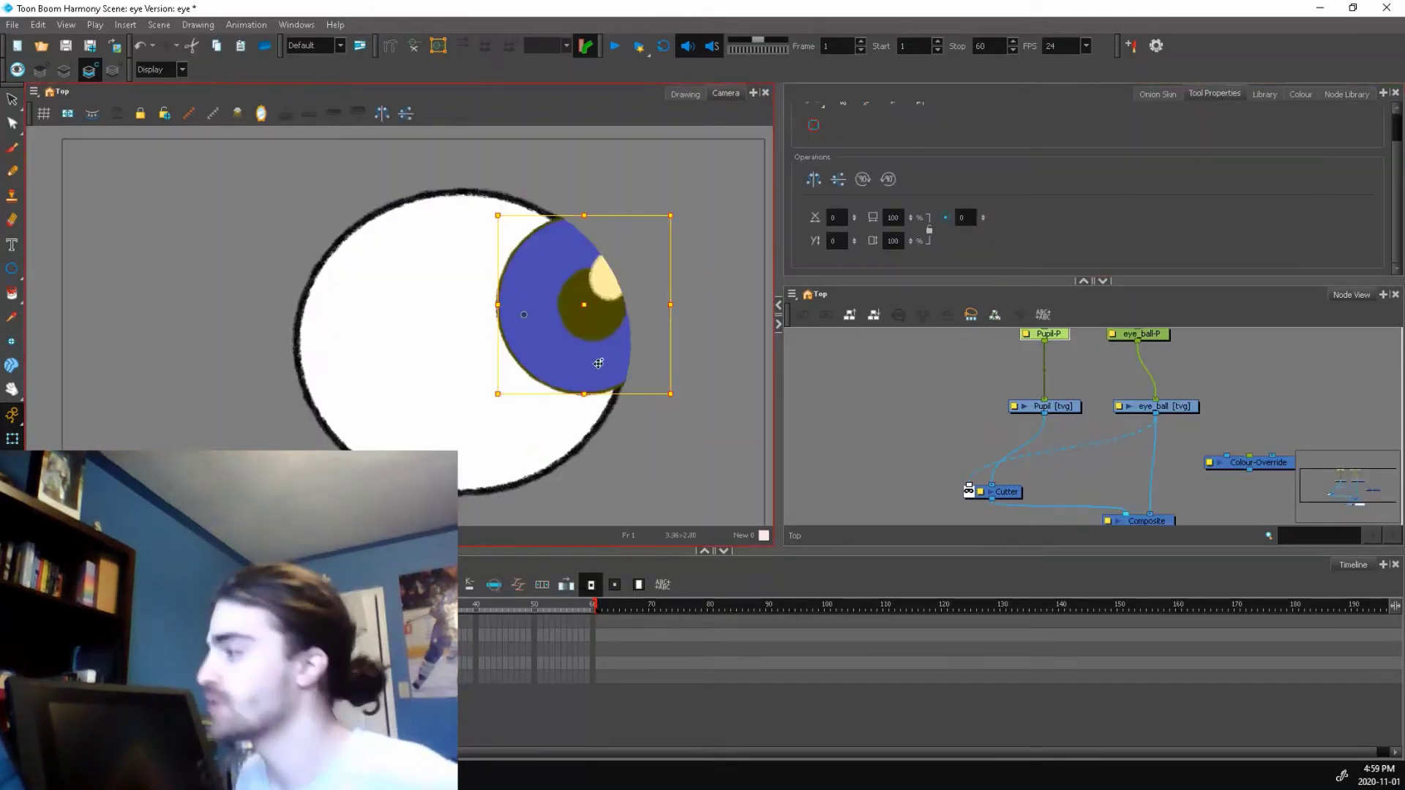
pyautogui.moveTo(599, 363)
pyautogui.mouseDown()
pyautogui.moveTo(516, 380)
pyautogui.moveTo(528, 382)
pyautogui.mouseUp()
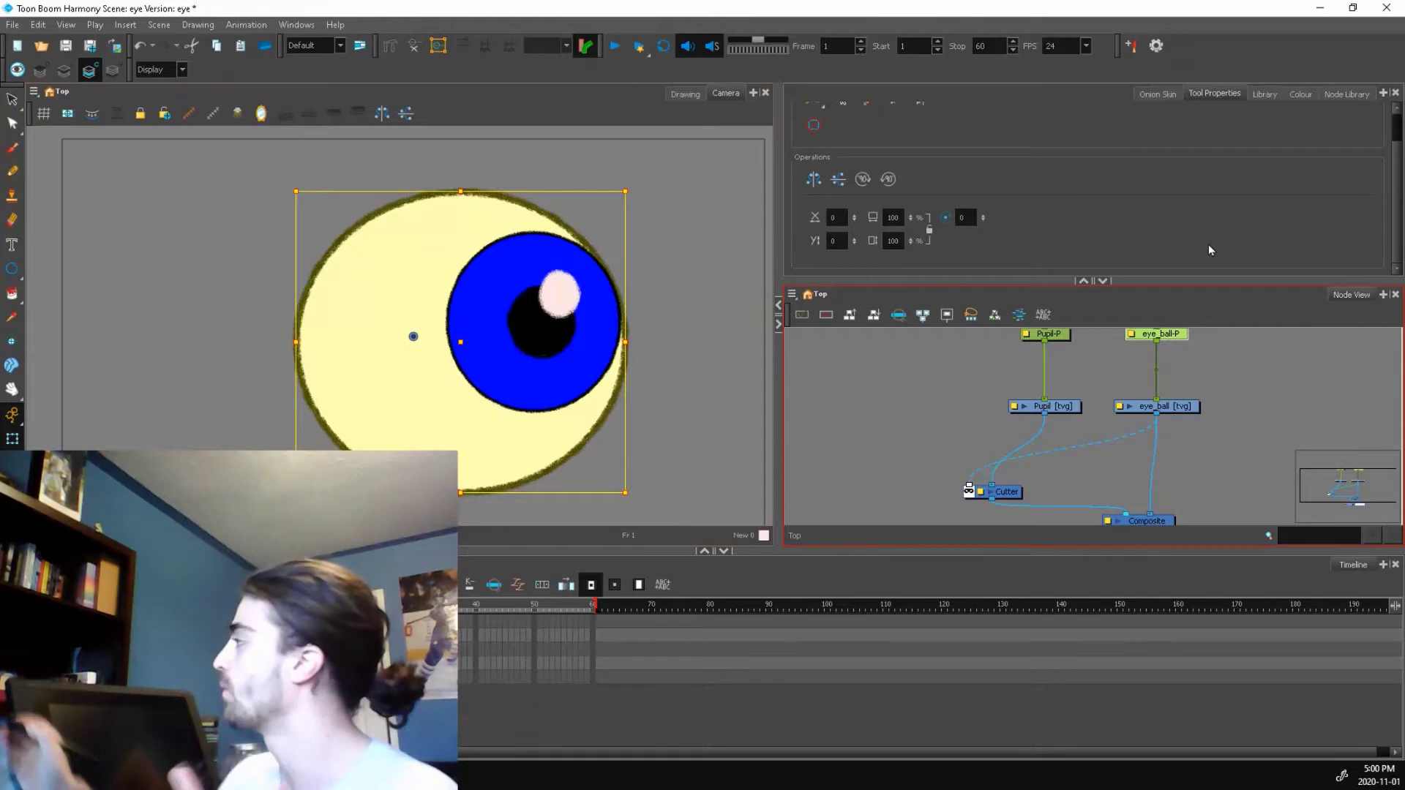
# Drag a Colour-Override node from the Node Library into the eye network and select it
pyautogui.click(1334, 94)
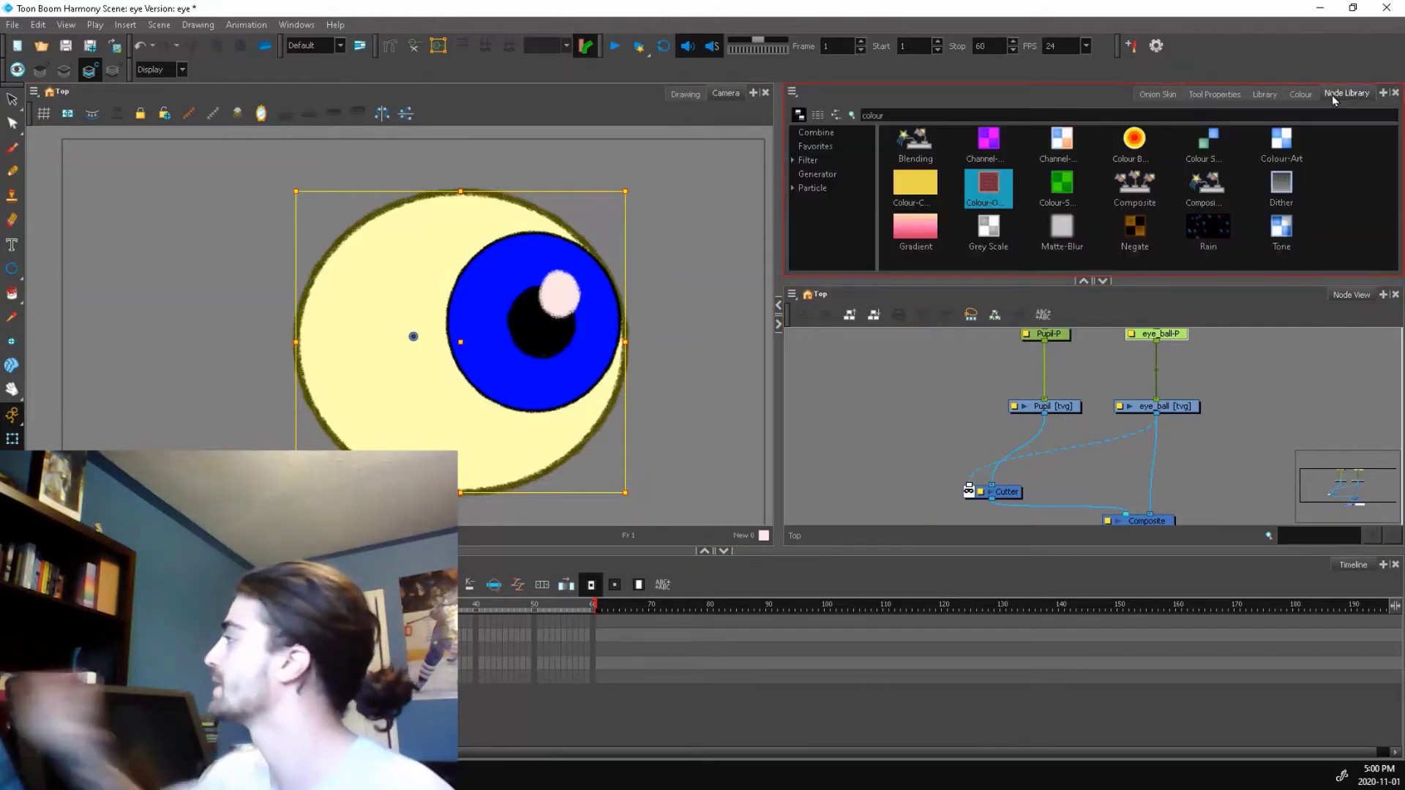
pyautogui.click(944, 114)
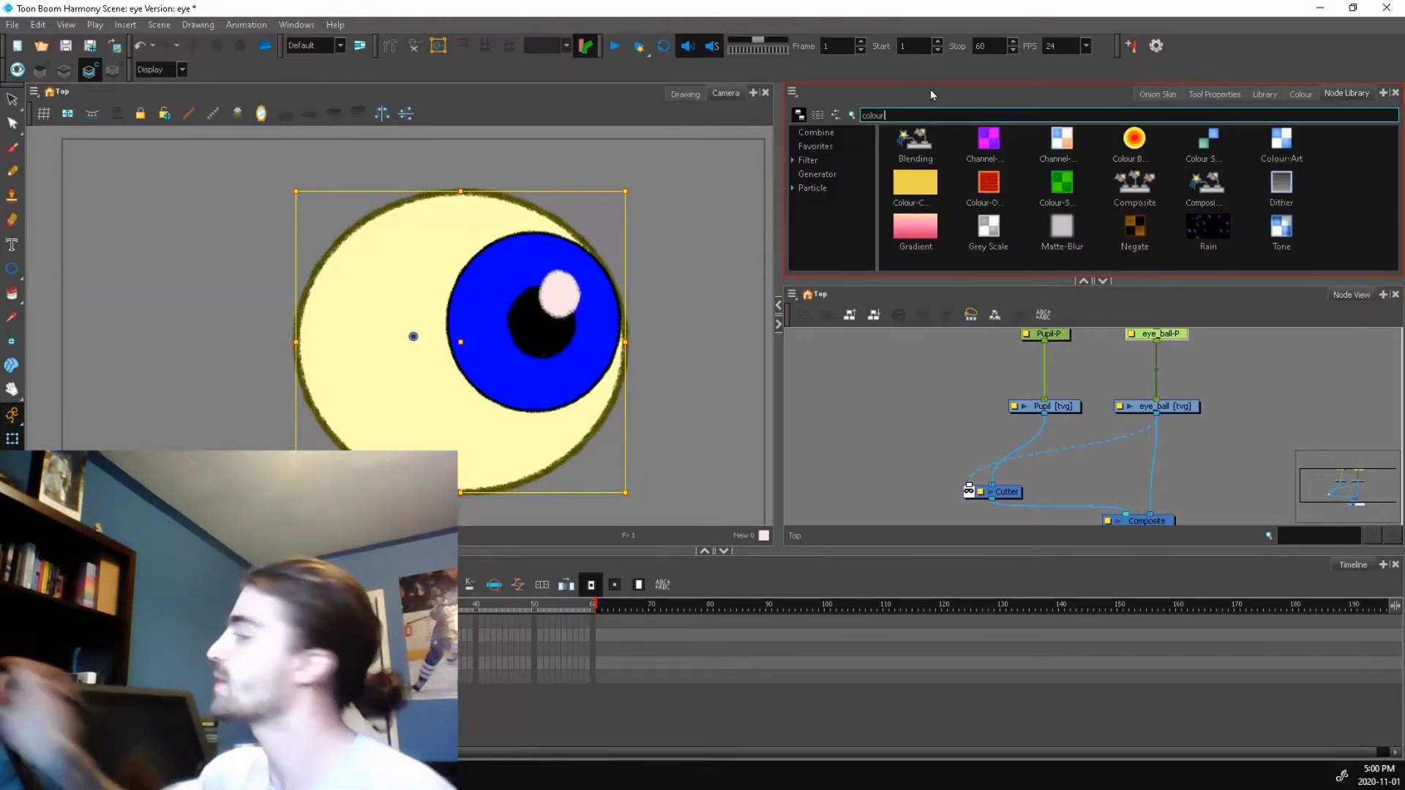
pyautogui.click(994, 187)
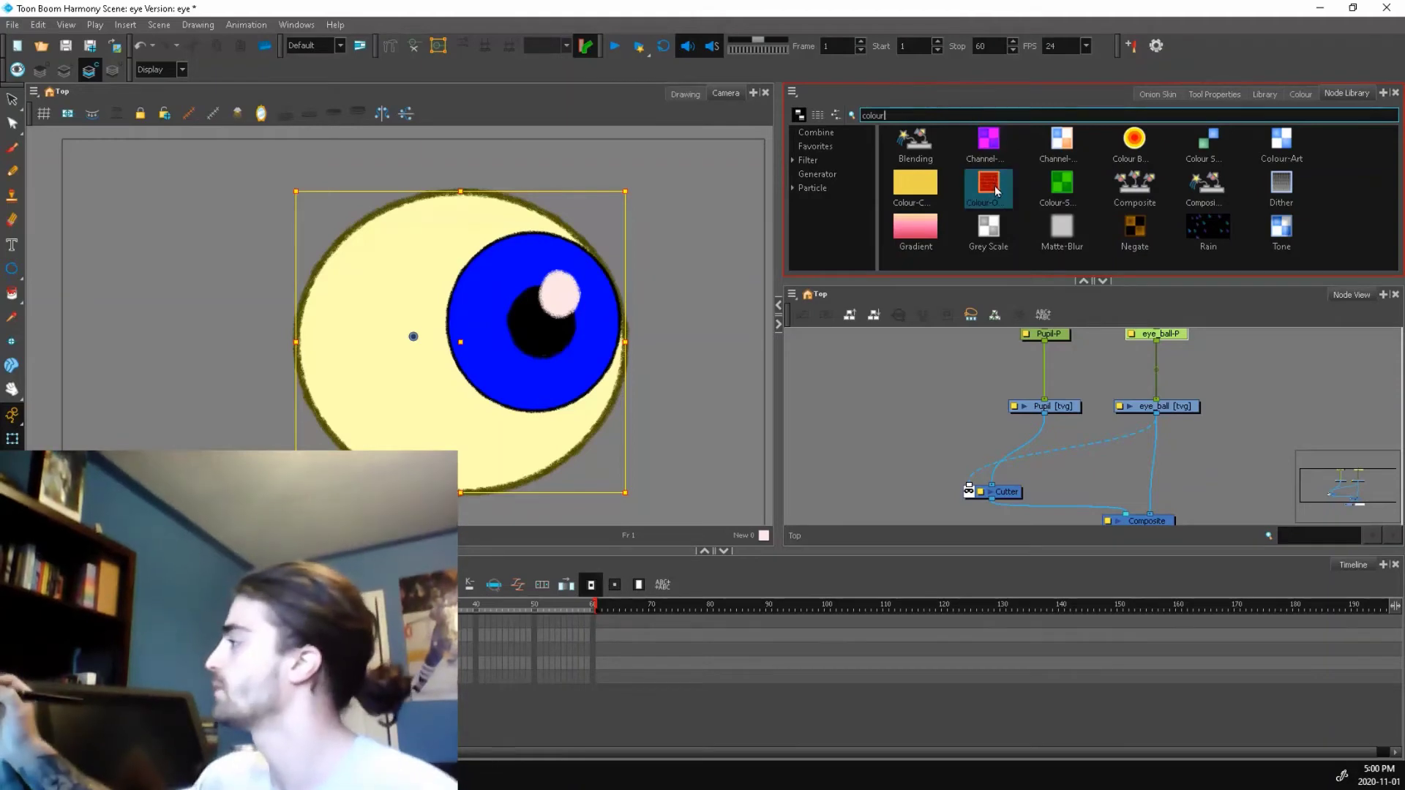
pyautogui.moveTo(995, 190)
pyautogui.mouseDown()
pyautogui.moveTo(955, 272)
pyautogui.moveTo(928, 411)
pyautogui.moveTo(885, 419)
pyautogui.moveTo(1054, 459)
pyautogui.moveTo(1119, 449)
pyautogui.mouseUp()
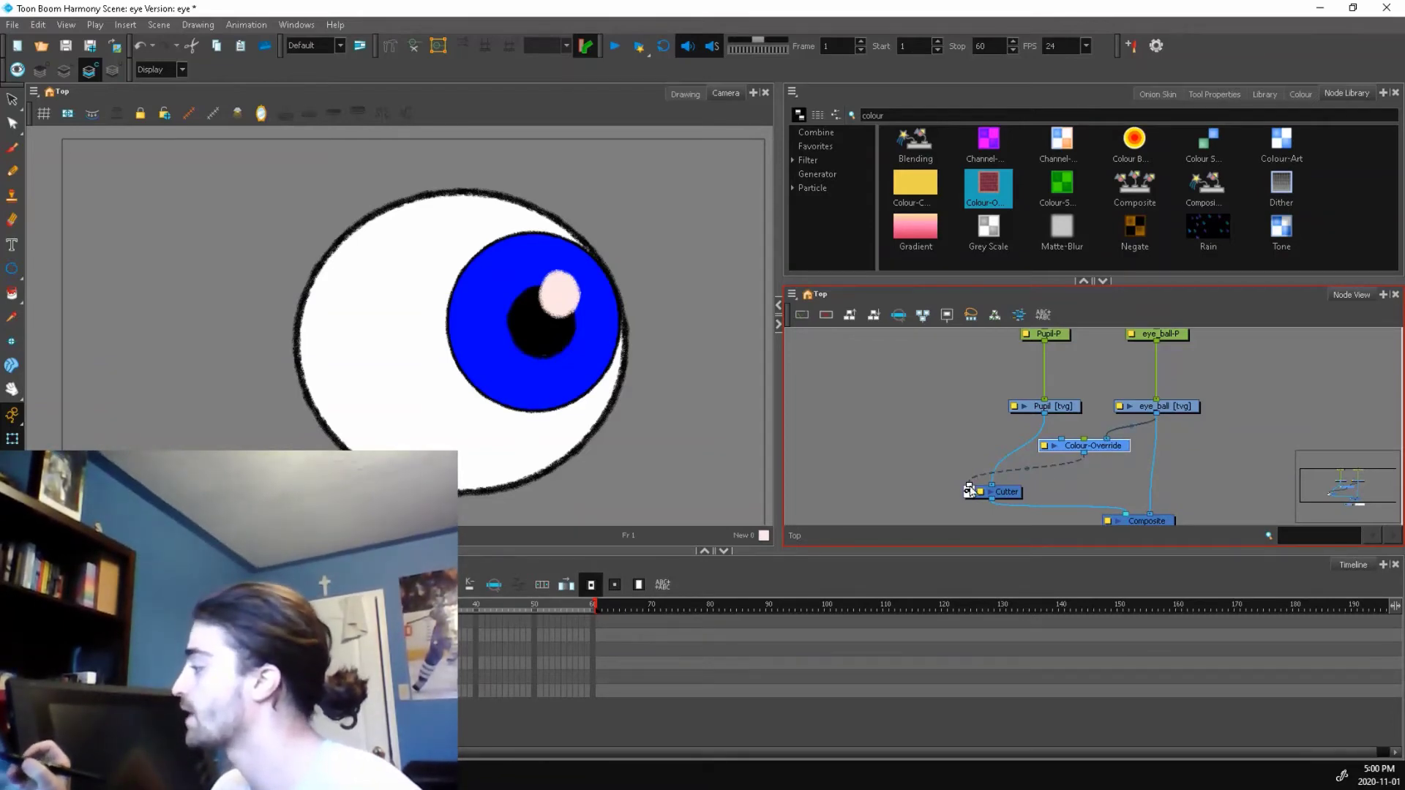
pyautogui.click(1170, 412)
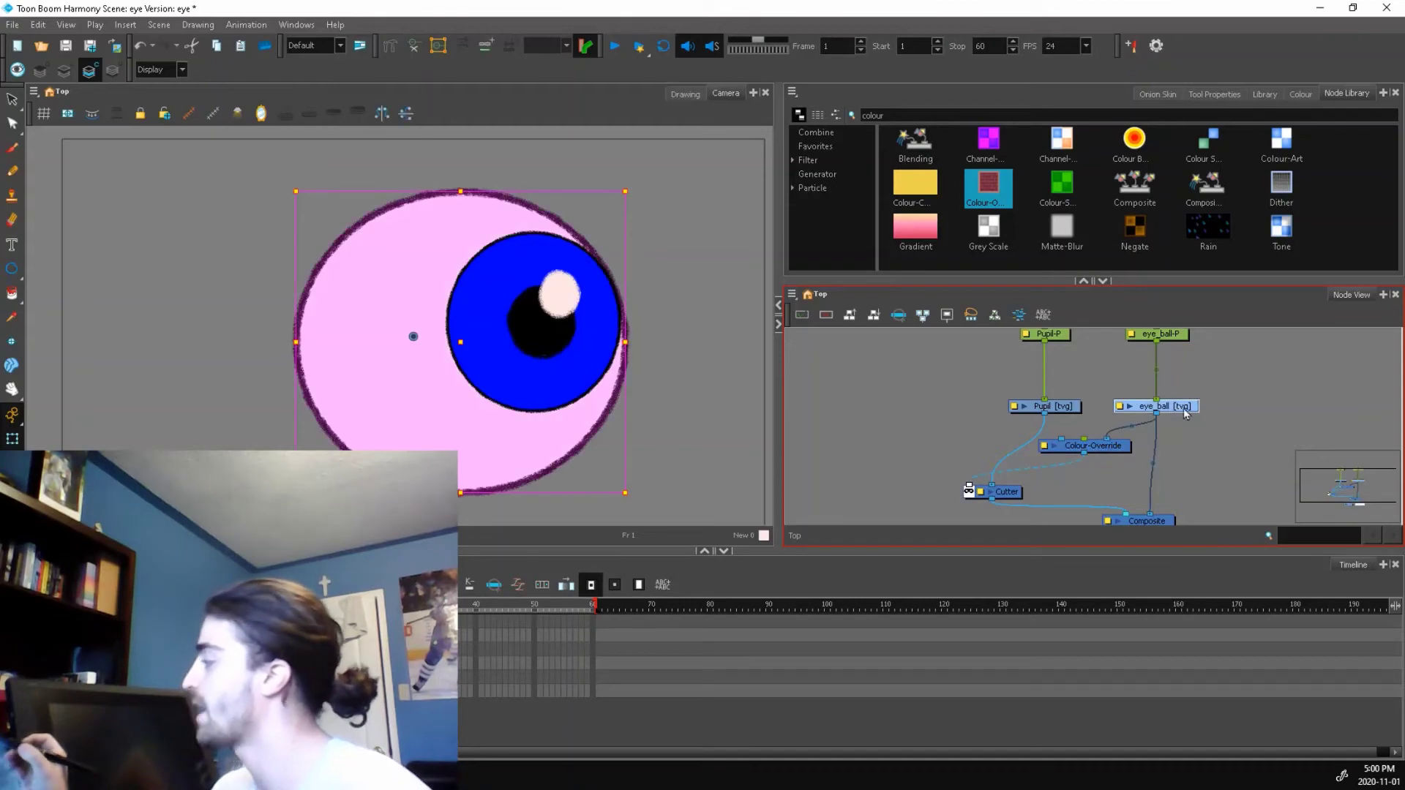
pyautogui.click(1101, 447)
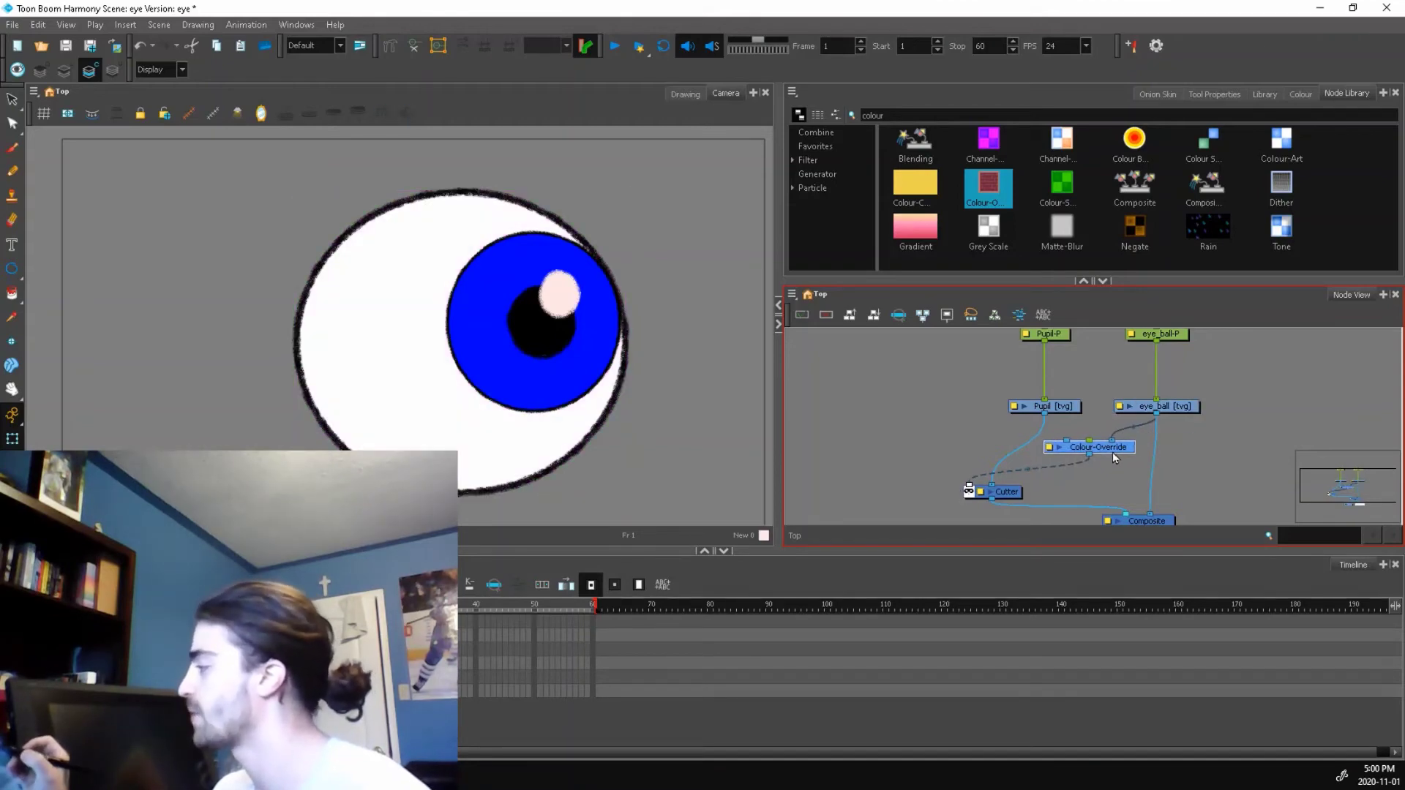
# Set Colour-Override to Render Selected Colours with only the eye palette's White added
pyautogui.doubleClick(1113, 449)
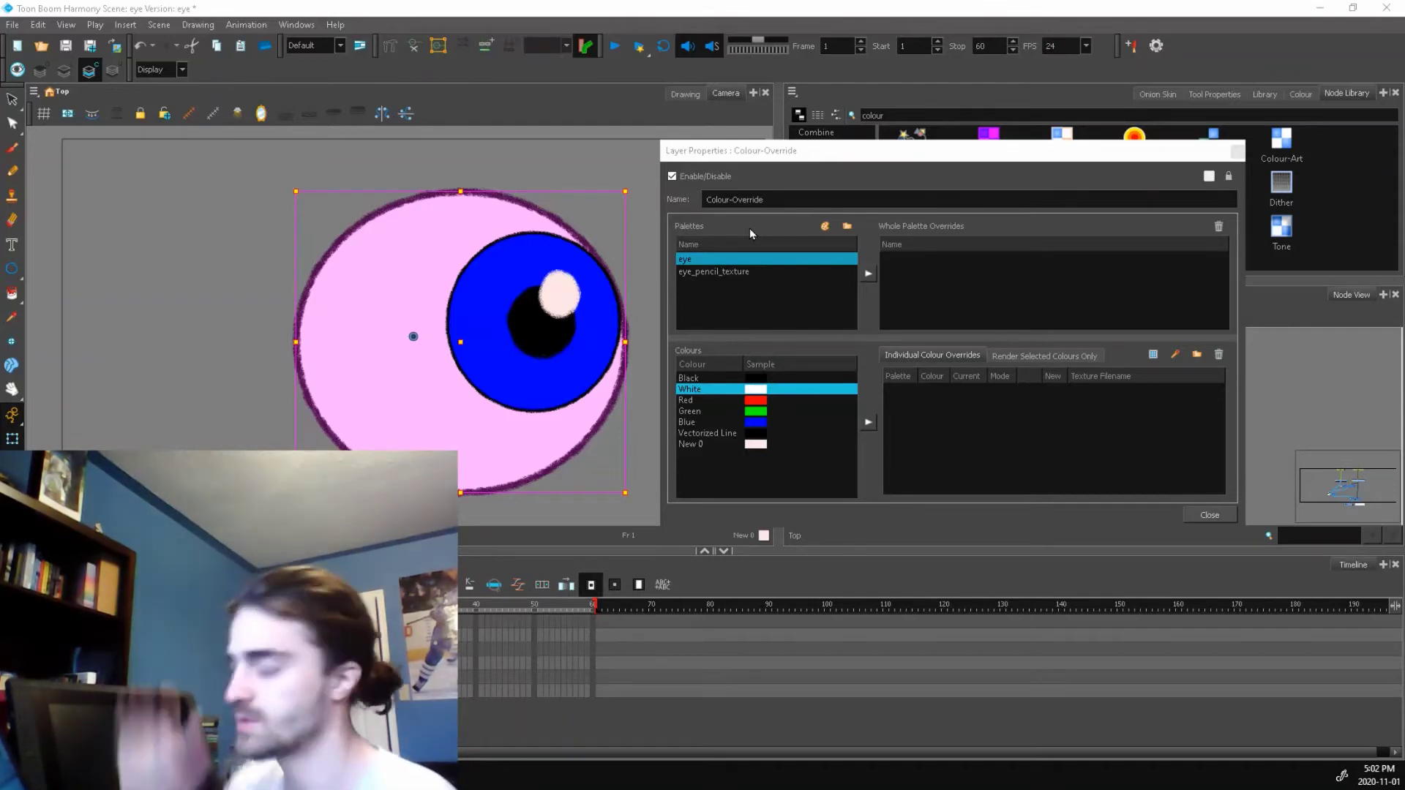
pyautogui.click(692, 247)
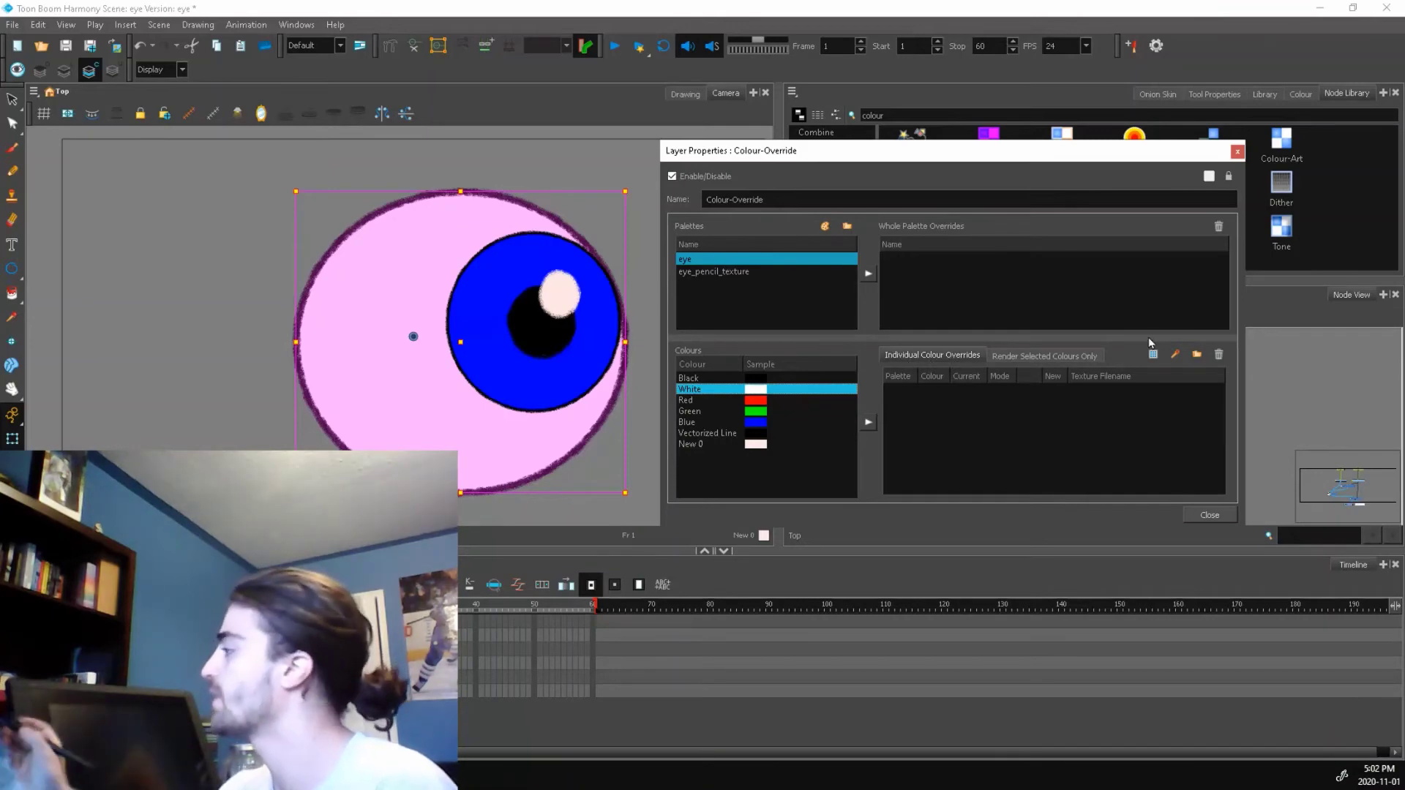
pyautogui.click(1043, 357)
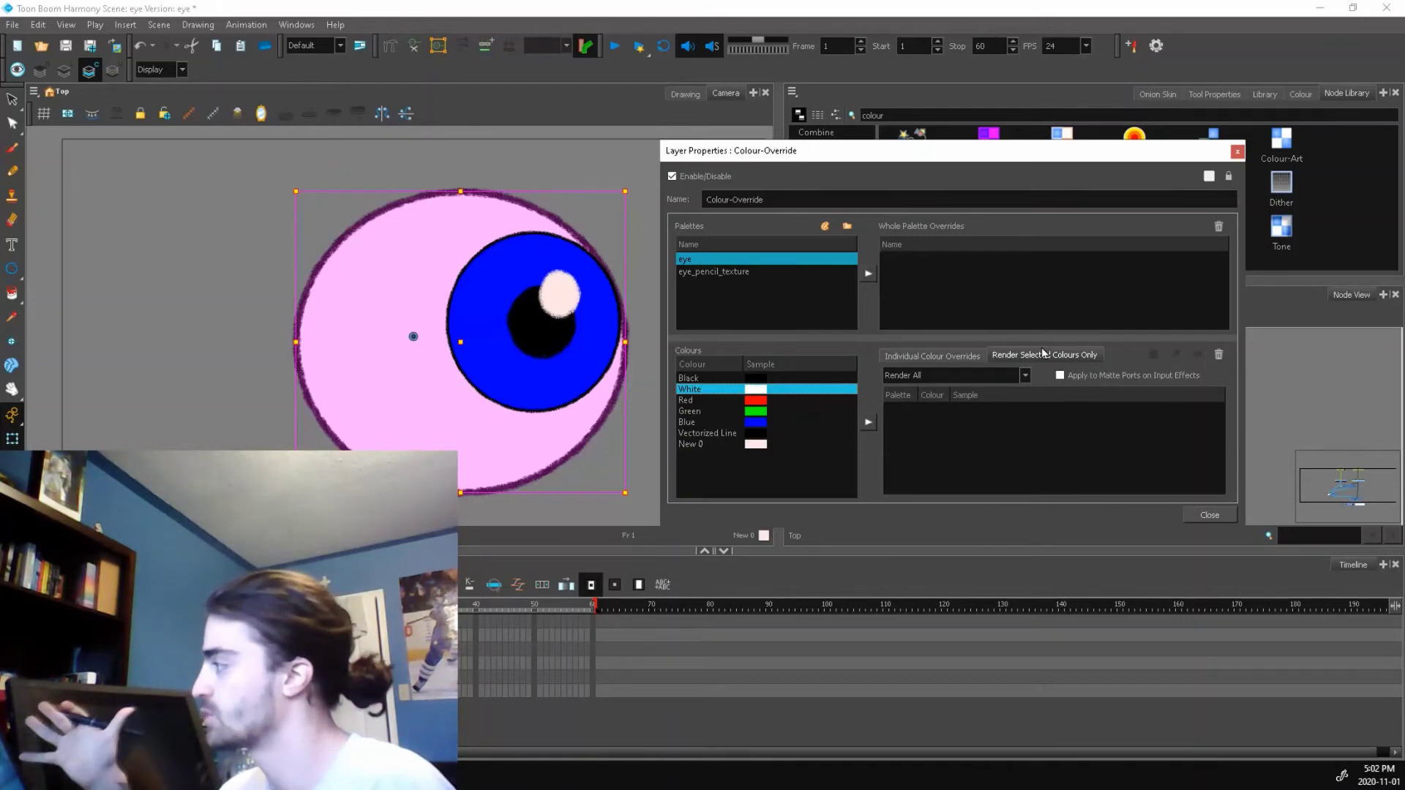
pyautogui.click(1024, 375)
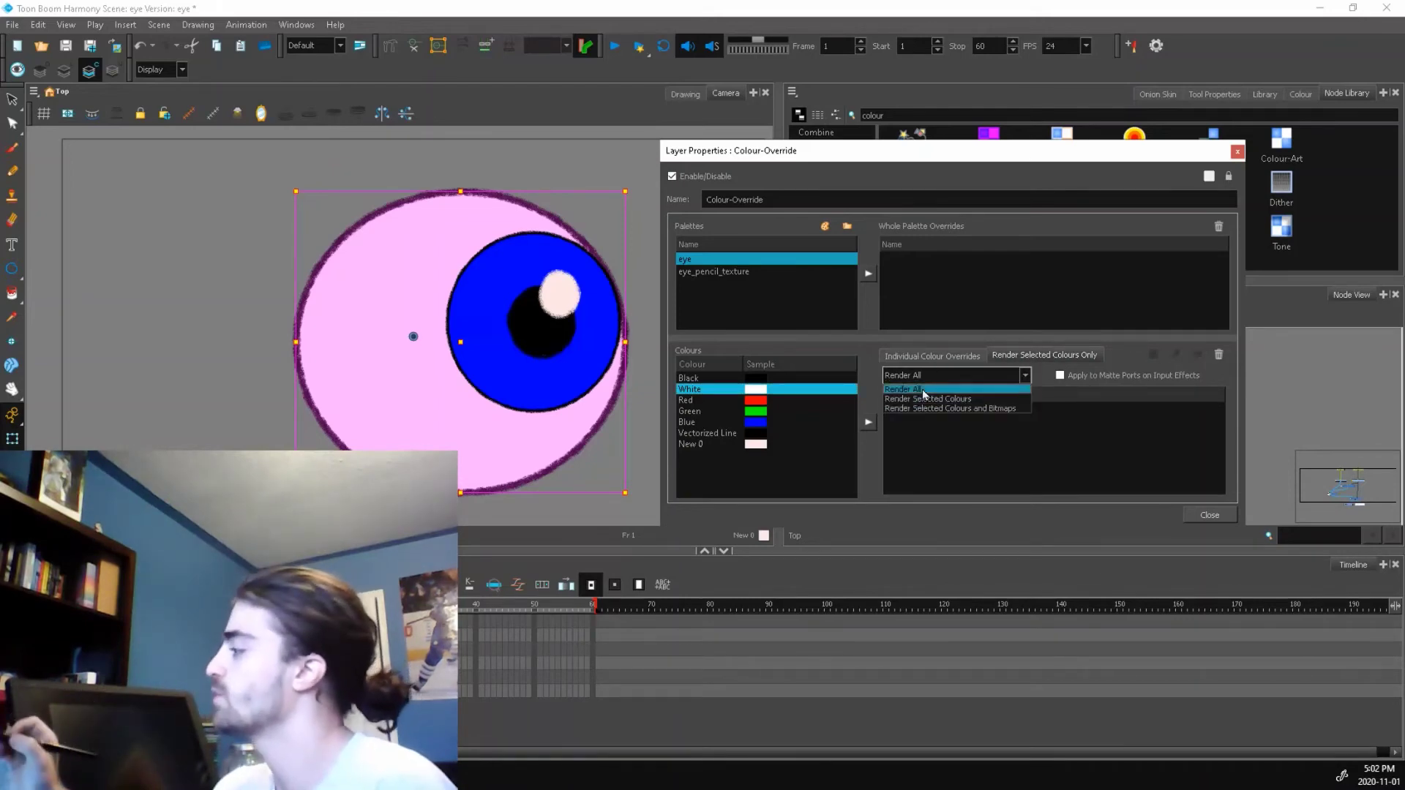
pyautogui.click(947, 399)
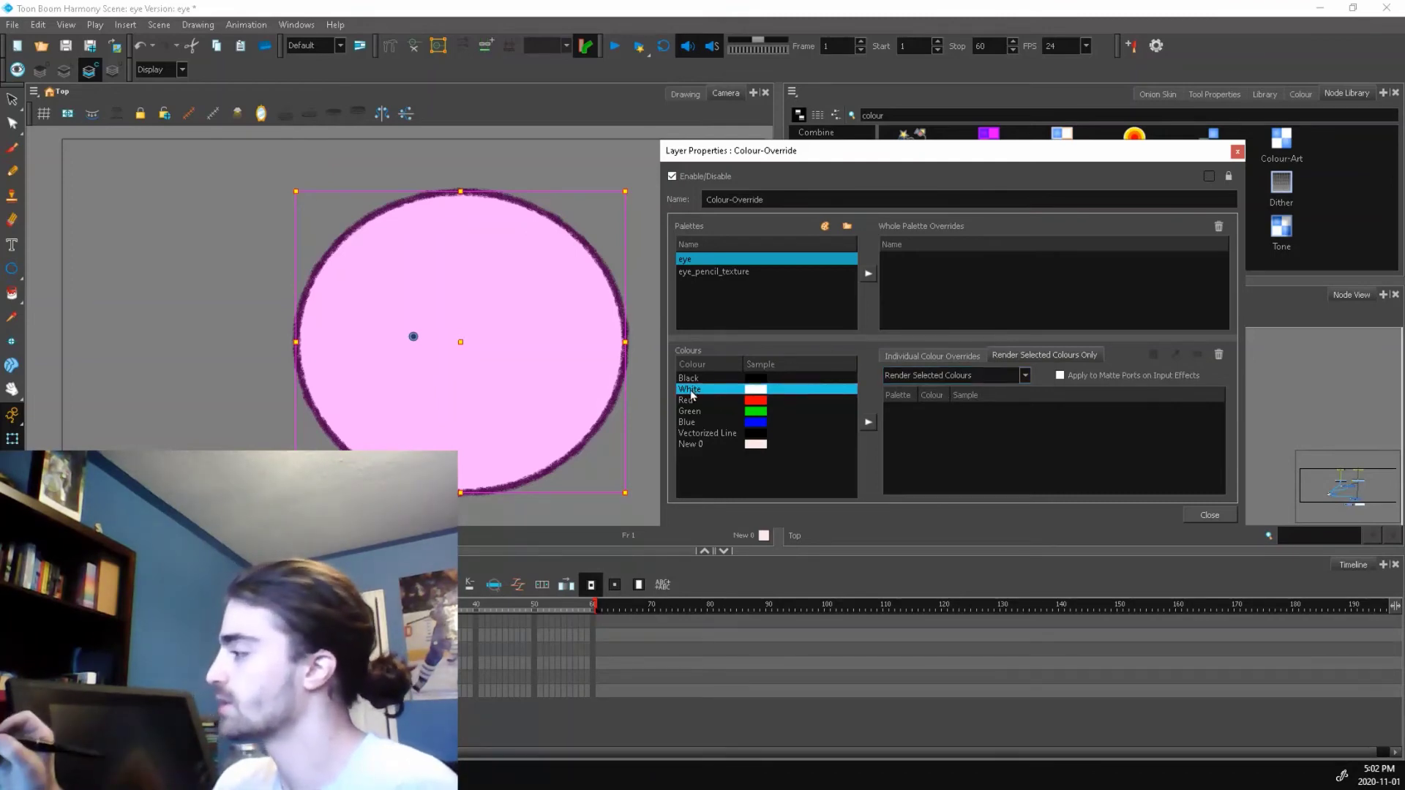
pyautogui.click(869, 422)
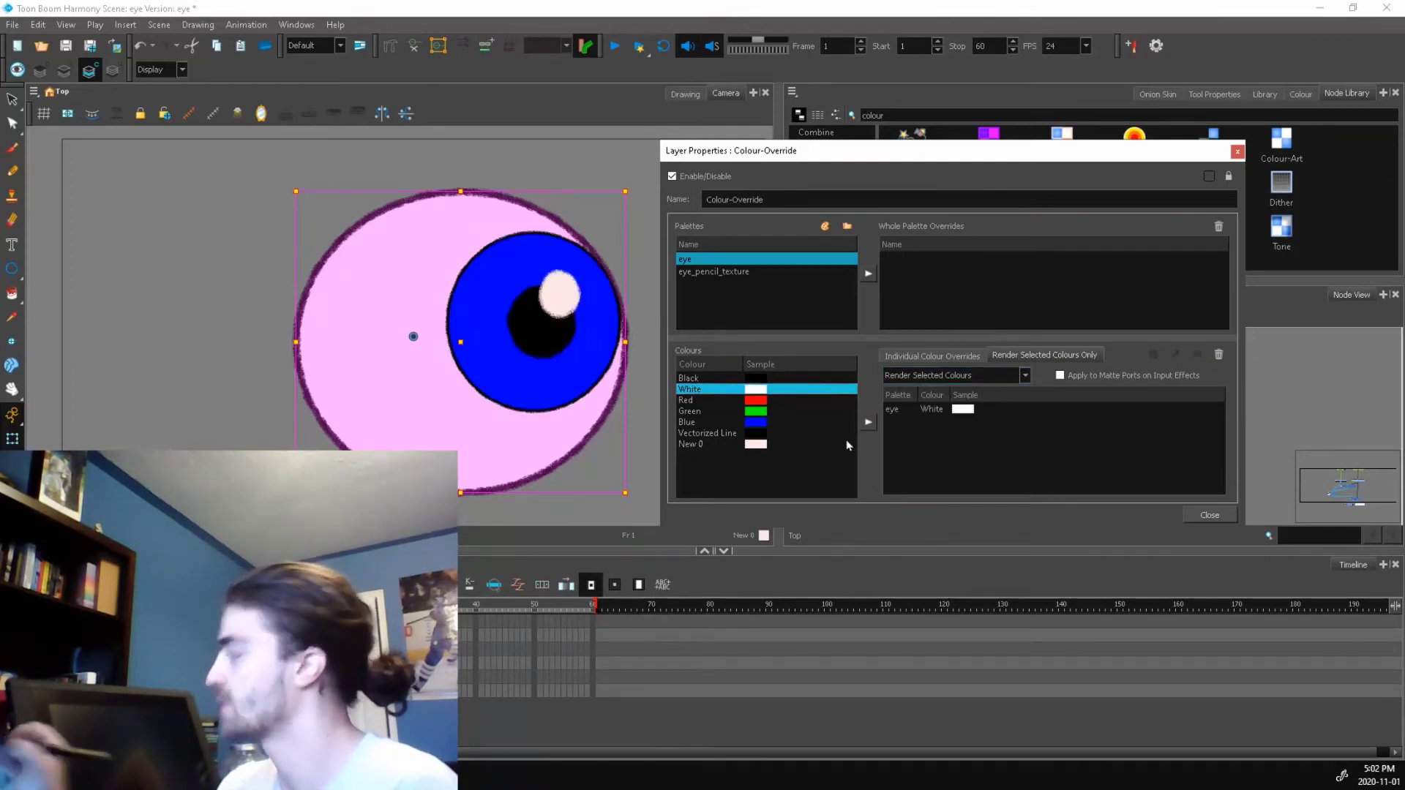
pyautogui.click(932, 406)
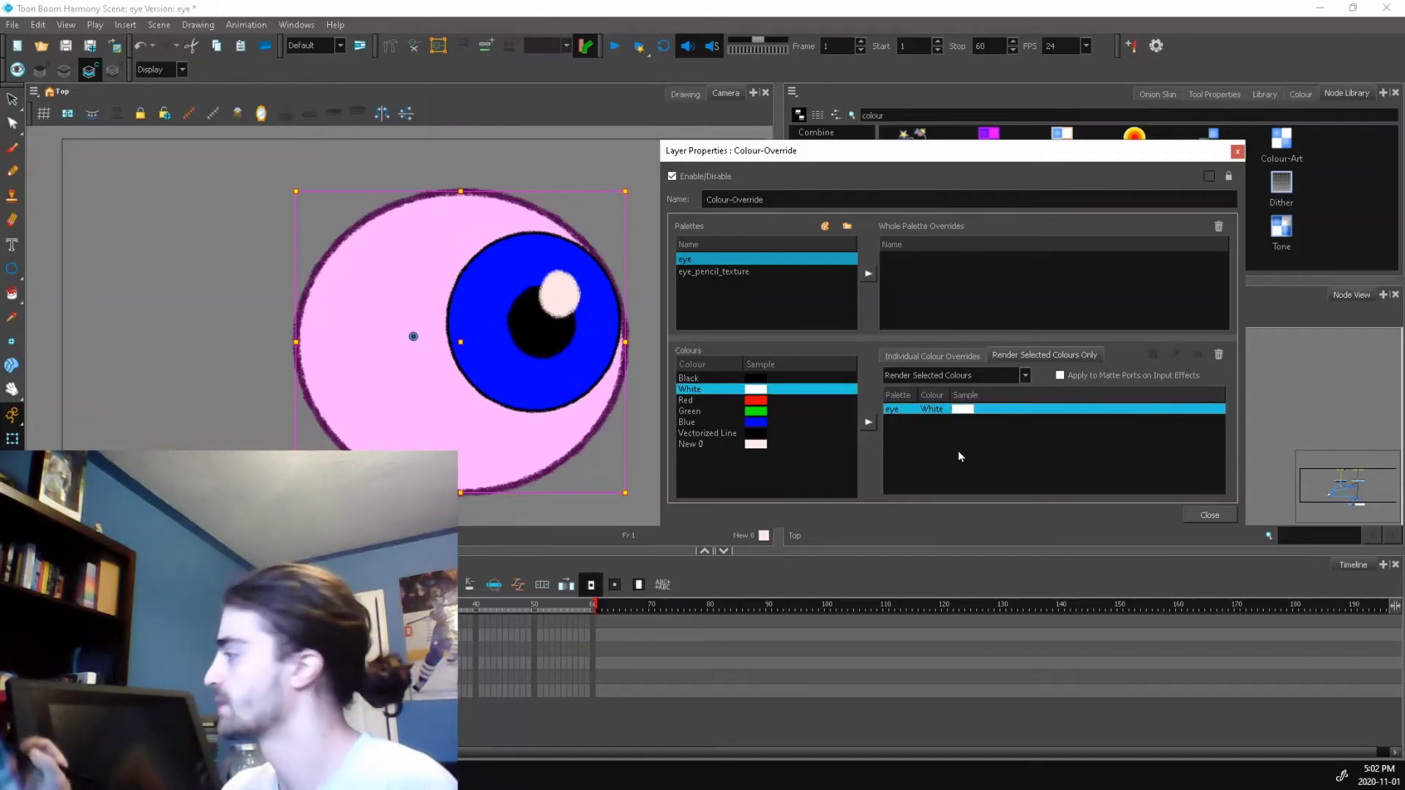
pyautogui.click(1212, 514)
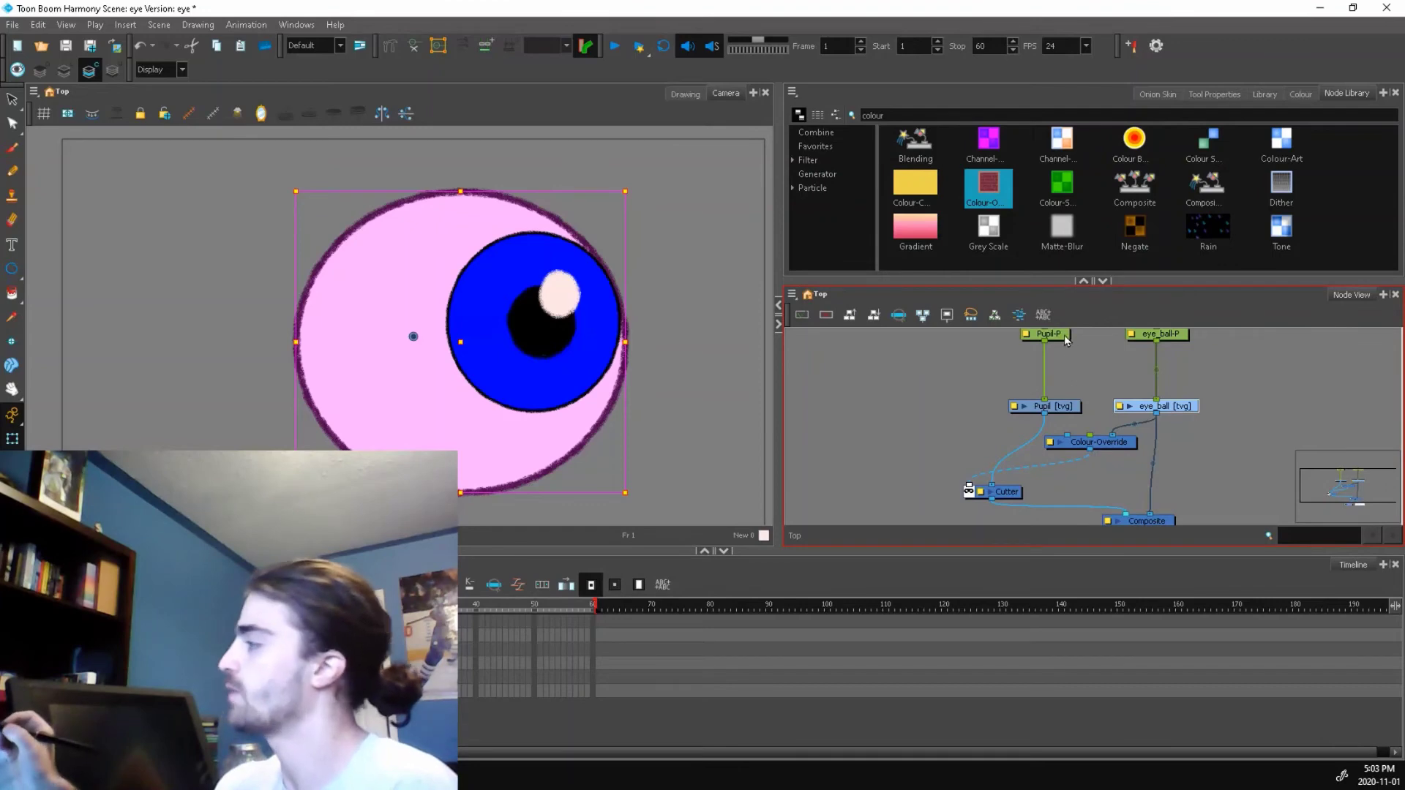
# Drag the iris and pupil around the eyeball, leaving them against its right edge
pyautogui.moveTo(584, 349)
pyautogui.mouseDown()
pyautogui.moveTo(586, 321)
pyautogui.moveTo(539, 296)
pyautogui.mouseUp()
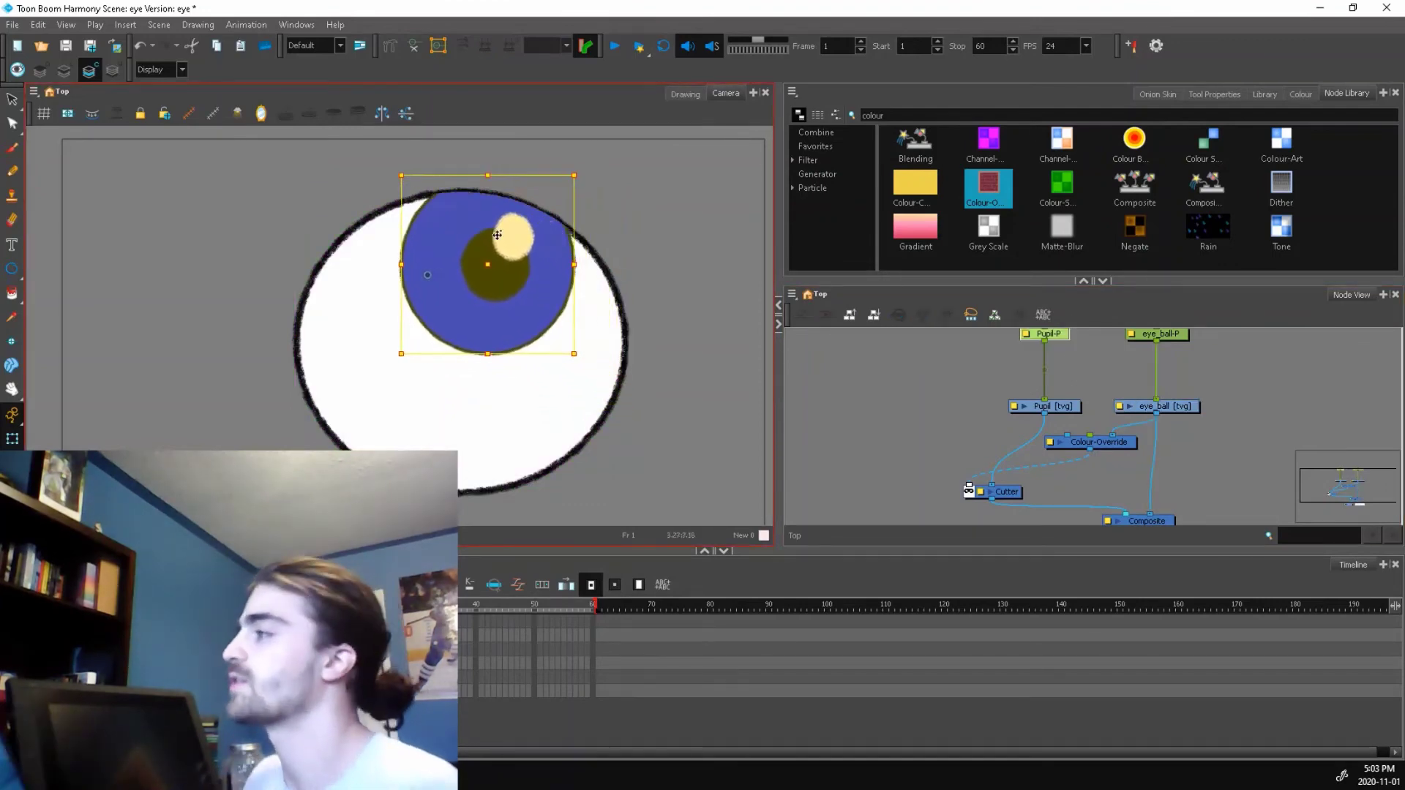
pyautogui.scroll(3, 498, 234)
pyautogui.moveTo(640, 387)
pyautogui.mouseDown()
pyautogui.moveTo(559, 378)
pyautogui.moveTo(427, 398)
pyautogui.moveTo(533, 361)
pyautogui.moveTo(629, 372)
pyautogui.moveTo(678, 388)
pyautogui.moveTo(706, 439)
pyautogui.moveTo(555, 382)
pyautogui.moveTo(504, 428)
pyautogui.moveTo(587, 412)
pyautogui.moveTo(682, 460)
pyautogui.moveTo(412, 478)
pyautogui.moveTo(551, 371)
pyautogui.moveTo(613, 343)
pyautogui.moveTo(605, 478)
pyautogui.moveTo(662, 450)
pyautogui.moveTo(639, 469)
pyautogui.mouseUp()
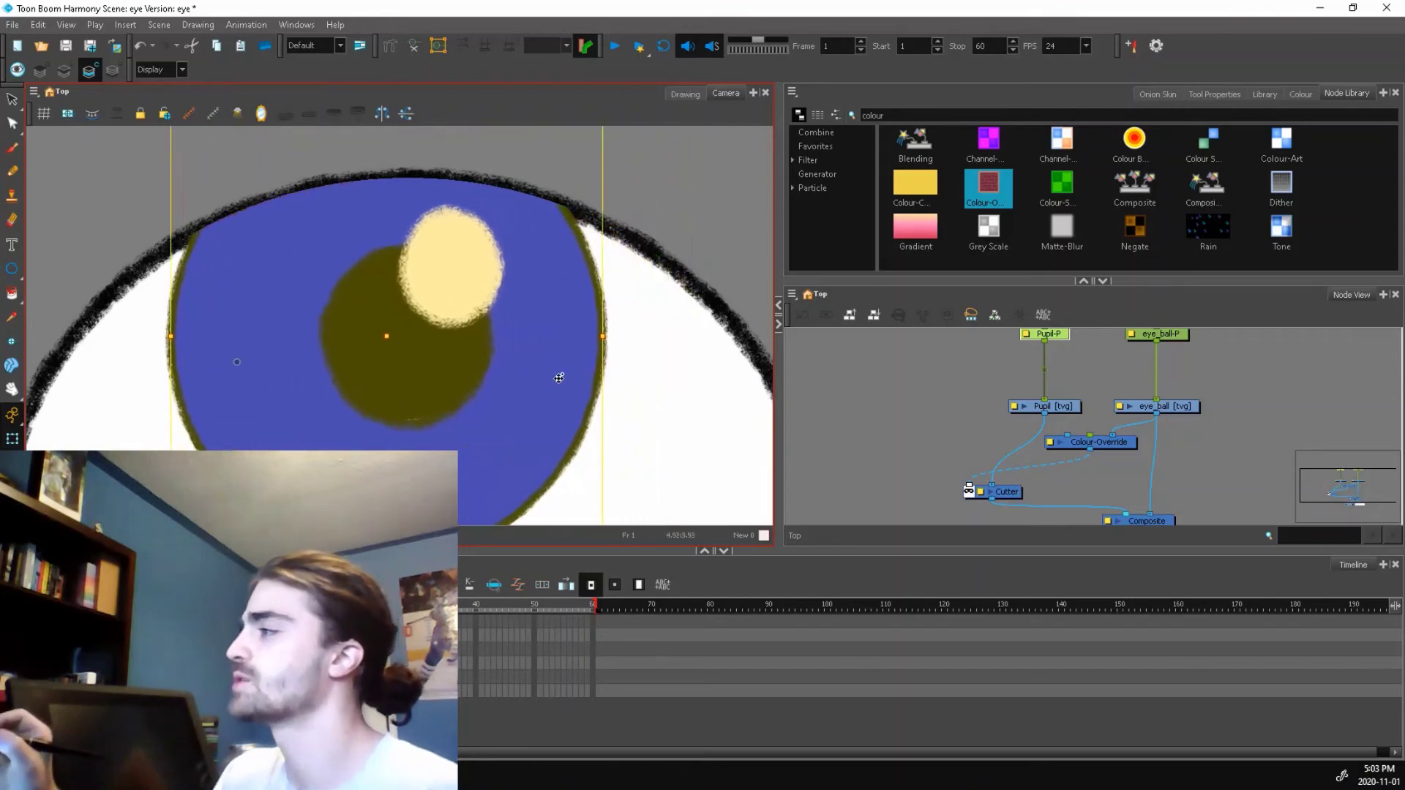
pyautogui.scroll(-3, 525, 413)
pyautogui.click(1114, 446)
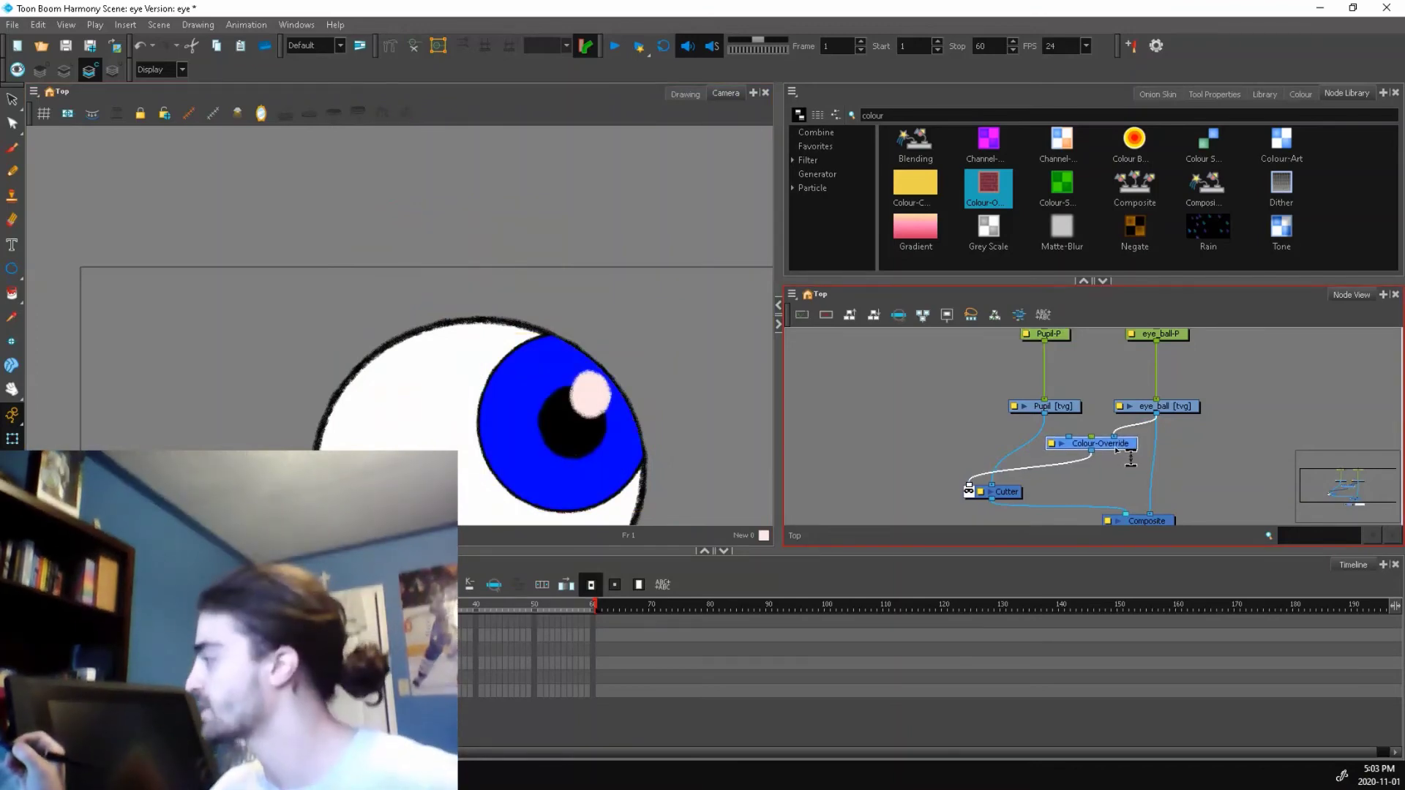
# Route the Colour-Override node into the eye_ball link feeding the Cutter, then show the palette
pyautogui.moveTo(1114, 446); pyautogui.dragTo(1269, 453)
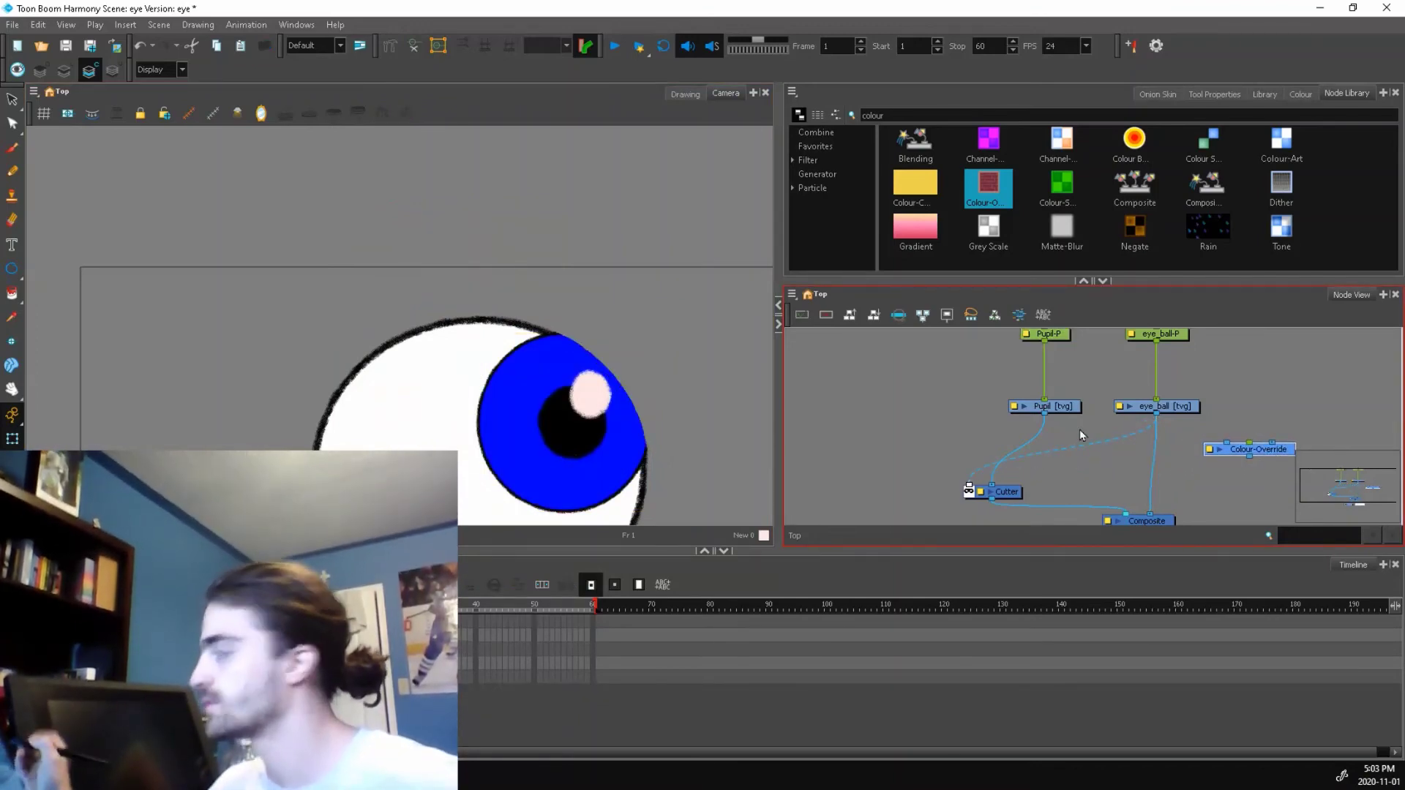
pyautogui.moveTo(1273, 452); pyautogui.dragTo(1124, 455)
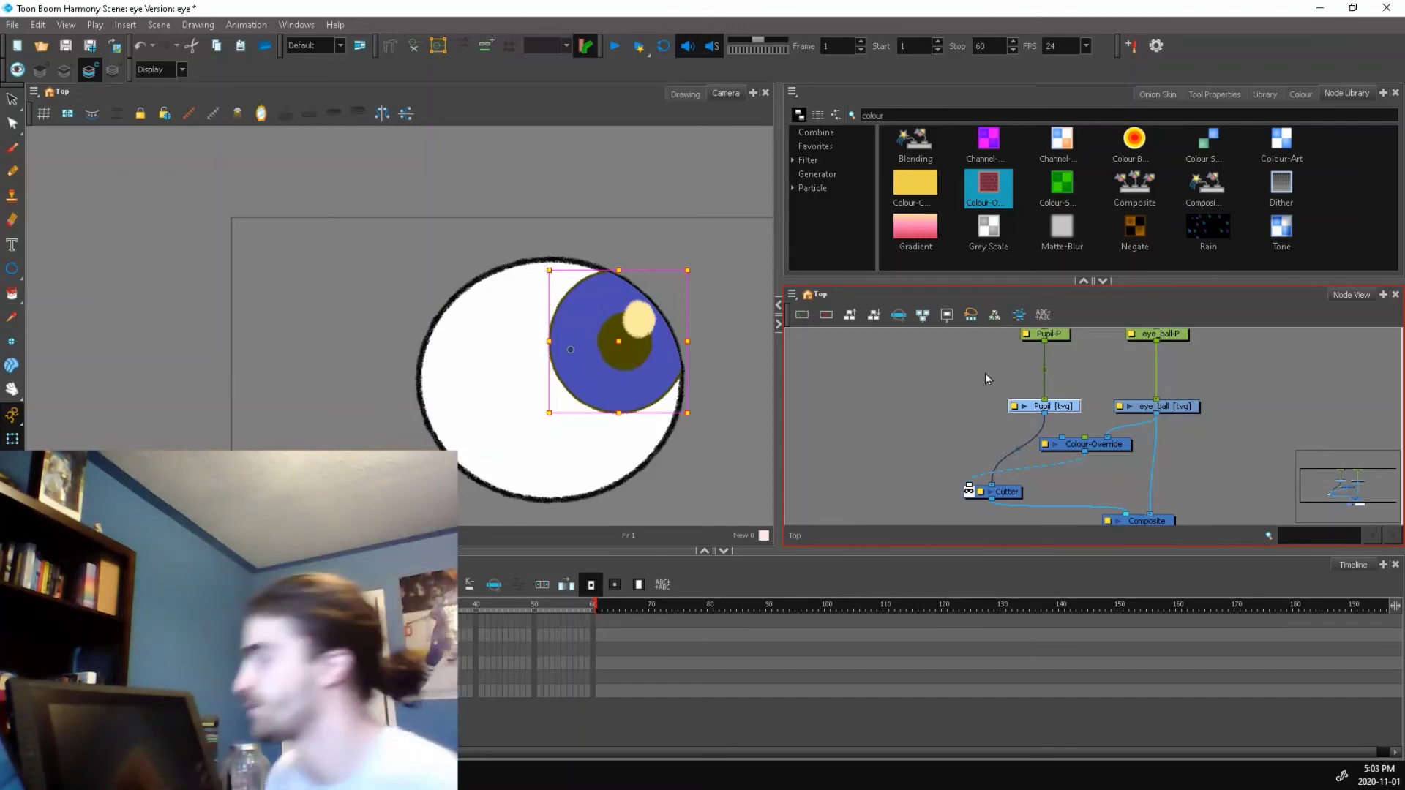
pyautogui.scroll(-3, 840, 348)
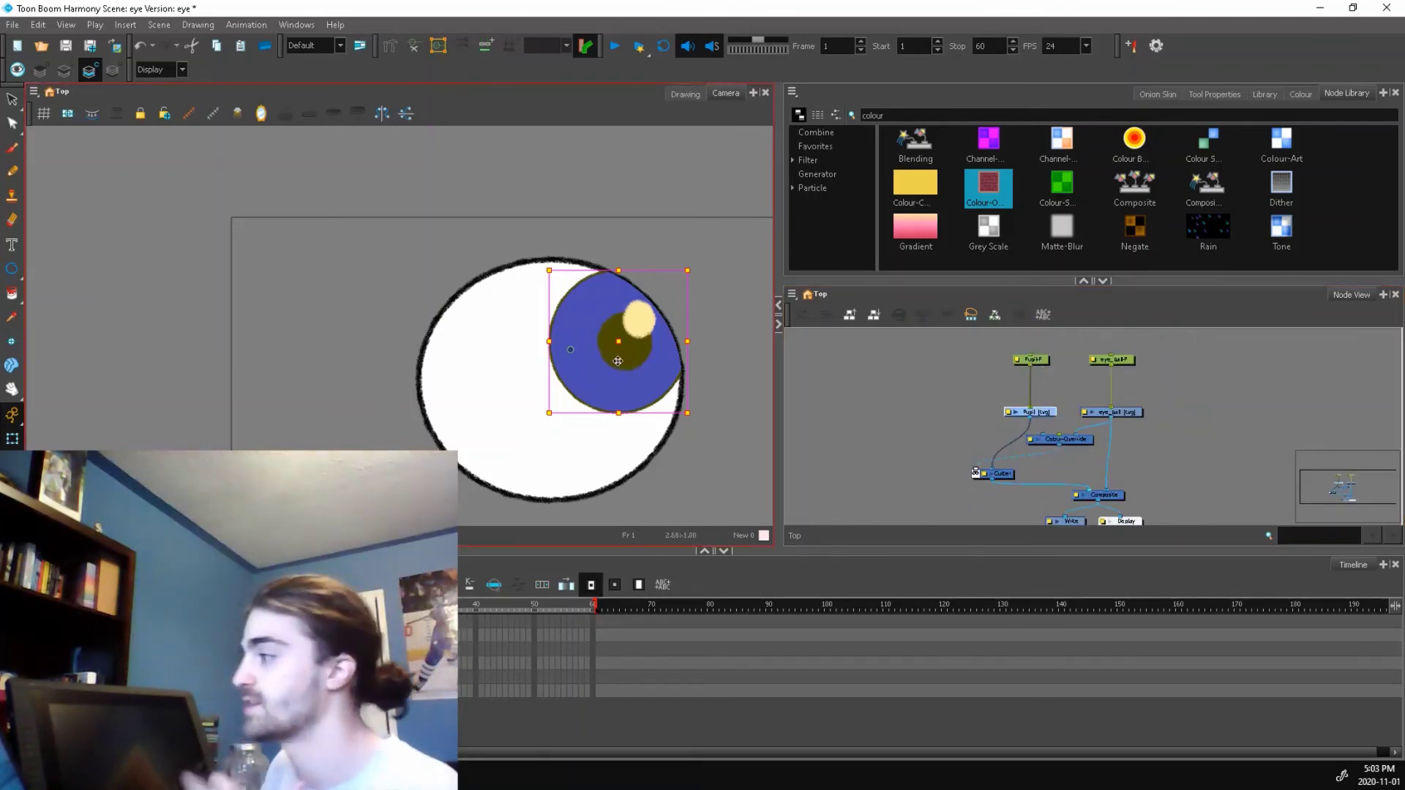
pyautogui.scroll(2, 618, 362)
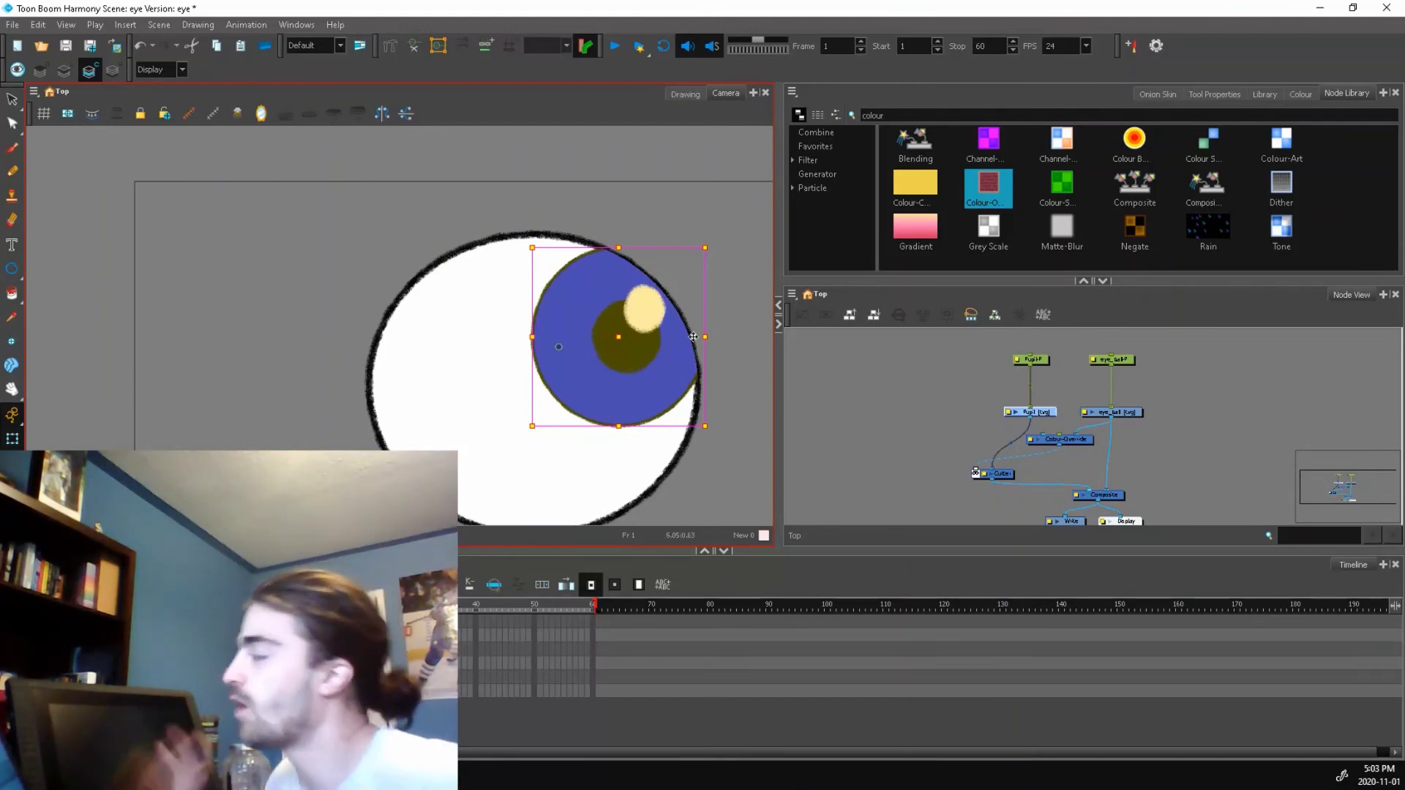
pyautogui.click(1330, 96)
pyautogui.click(1300, 93)
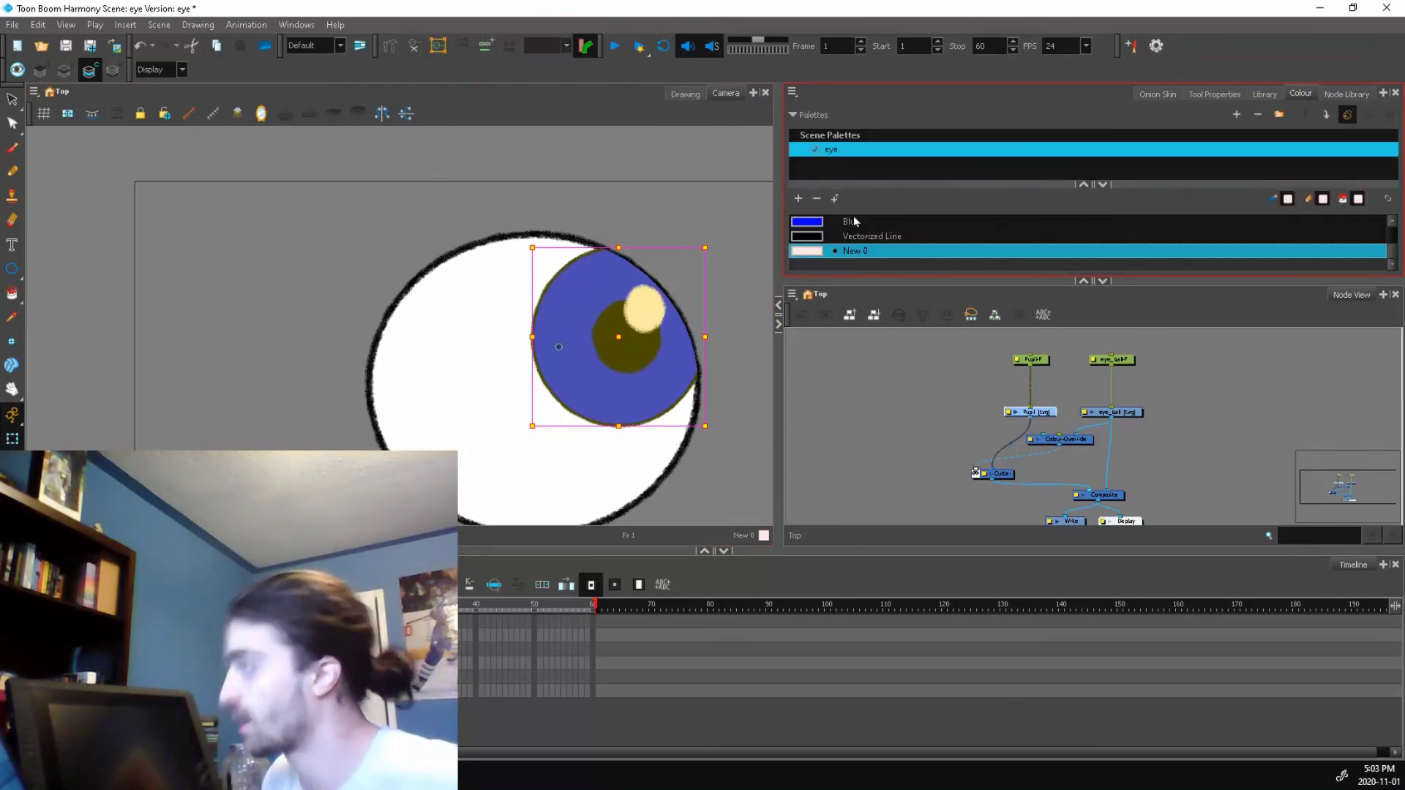